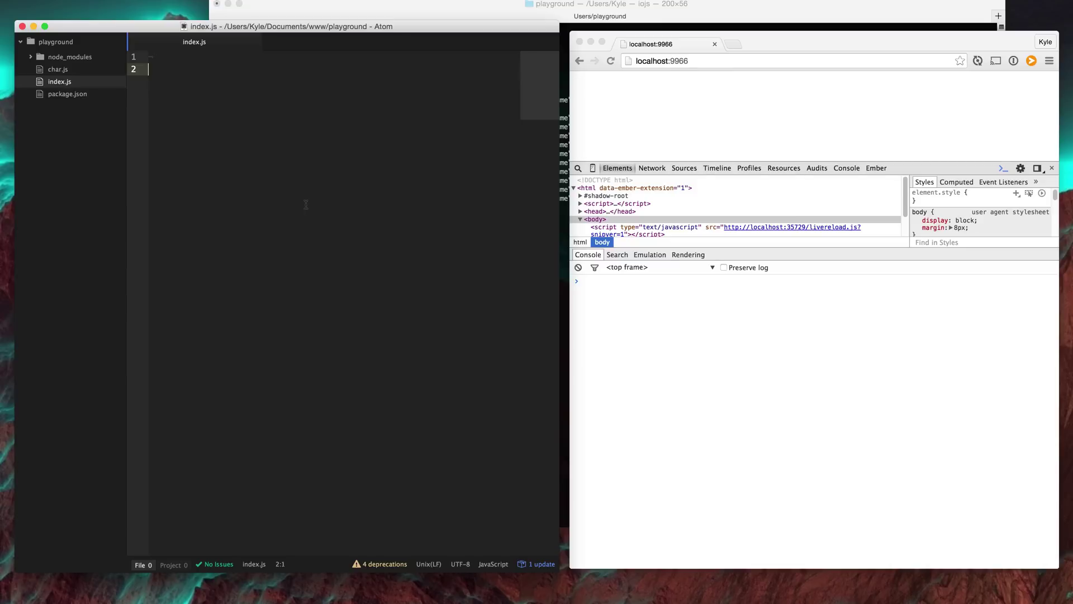
# - Delete the leftover line so index.js is empty beside the DevTools console
pyautogui.press('BackSpace')
# - Write var works = 'it works', trying and removing a trailing semicolon, saving each time
pyautogui.press('Return')
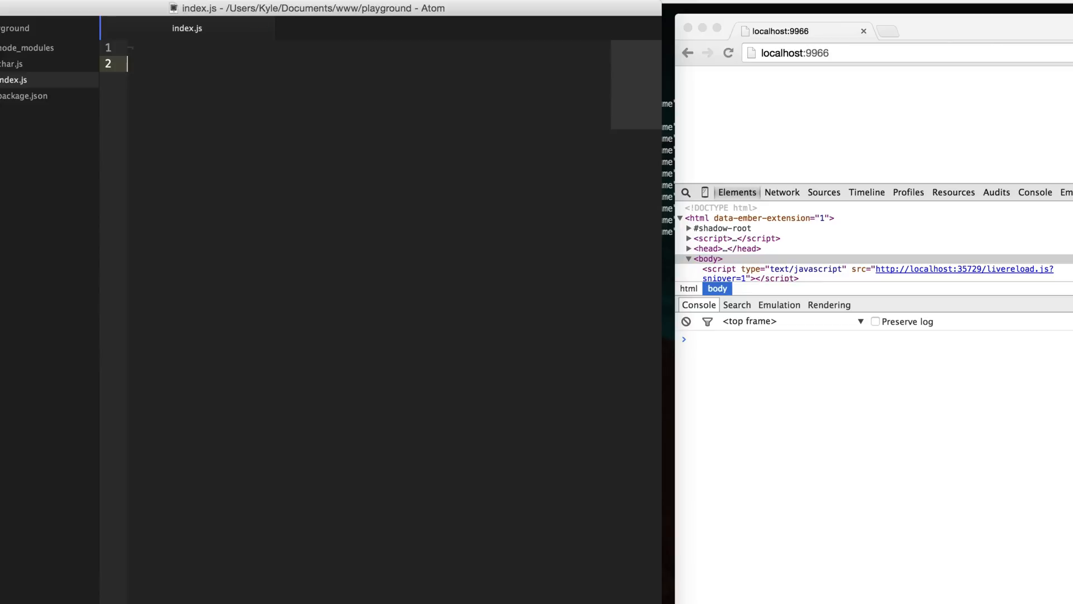
pyautogui.write('cons')
pyautogui.press('BackSpace')
pyautogui.press('BackSpace')
pyautogui.press('BackSpace')
pyautogui.write("var works = '")
pyautogui.write('it works')
pyautogui.press('Right')
pyautogui.write(';')
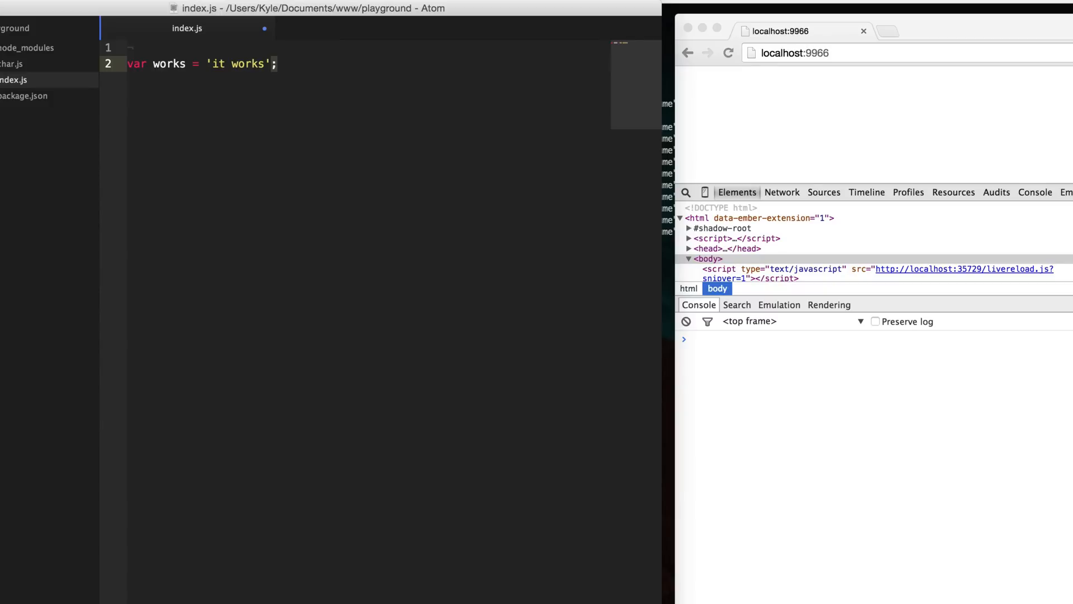
pyautogui.press('BackSpace')
pyautogui.press('super+s')
pyautogui.write(';')
pyautogui.press('BackSpace')
pyautogui.press('super+s')
# - Add console.log(works) on the next line, fixing typos in console and works
pyautogui.press('Return')
pyautogui.write('consoel.')
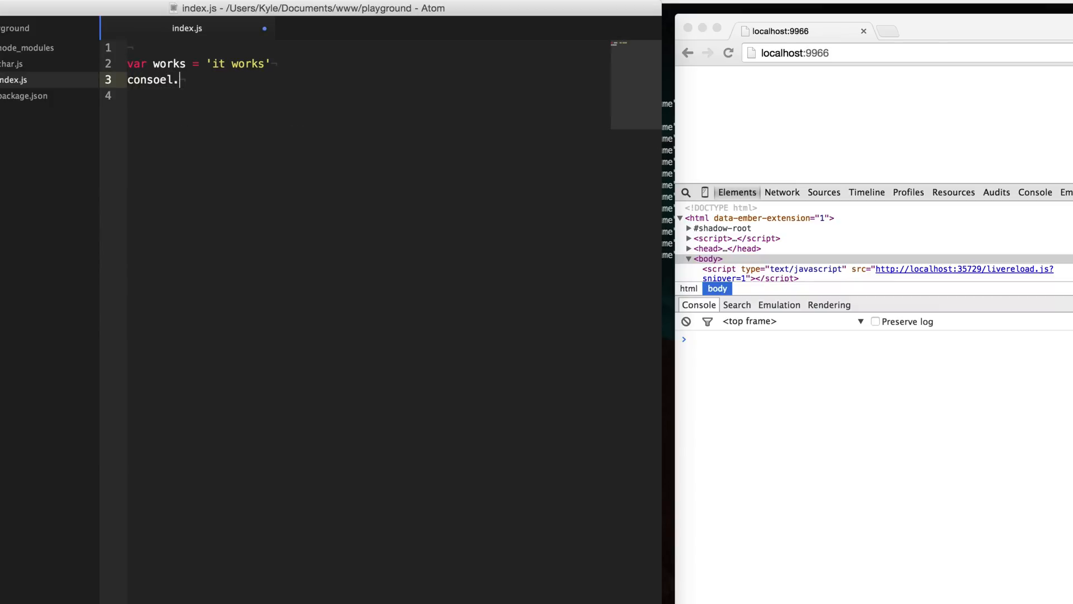
pyautogui.press('BackSpace')
pyautogui.press('BackSpace')
pyautogui.press('BackSpace')
pyautogui.write('le.log(w')
pyautogui.write('oirks')
pyautogui.press('BackSpace')
# - Save, then add a semicolon at the end of both lines and save again
pyautogui.press('End')
pyautogui.press('super+s')
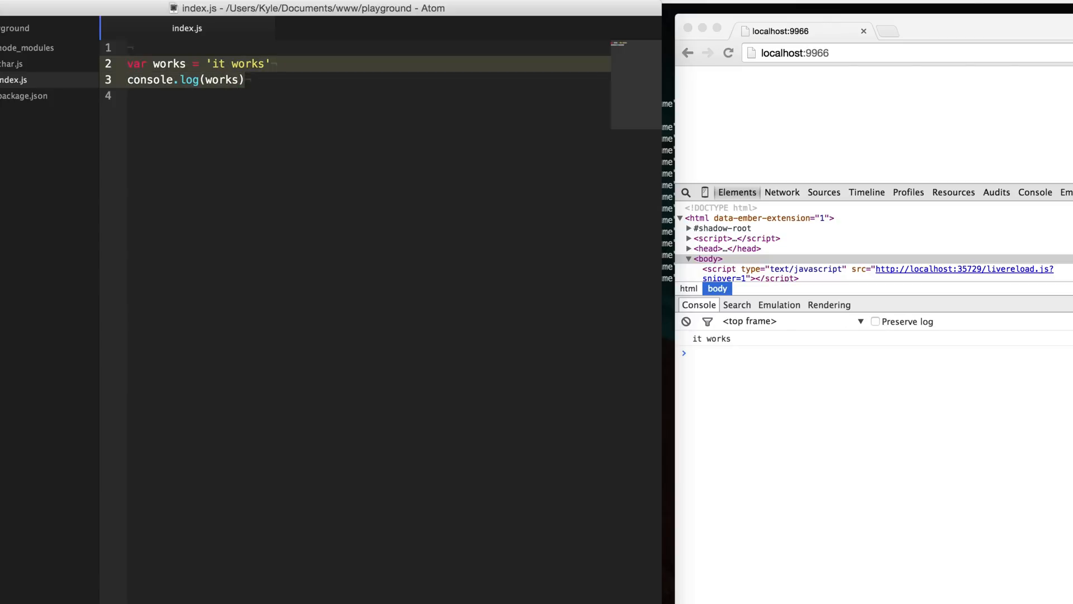
pyautogui.press('Up')
pyautogui.press('End')
pyautogui.write(';')
pyautogui.press('Down')
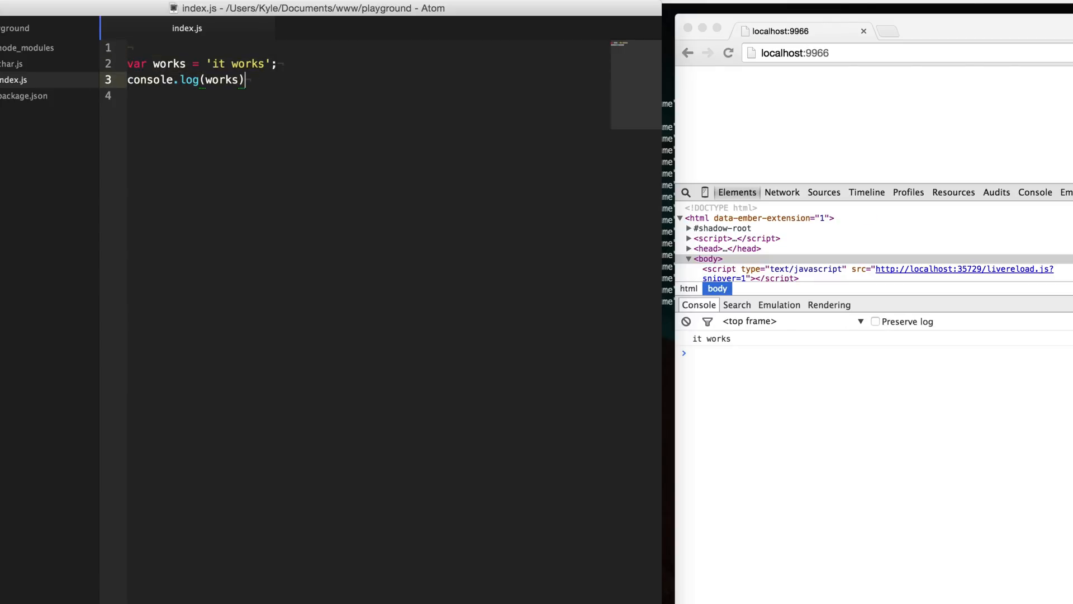
pyautogui.write(';')
pyautogui.press('super+s')
# - Move the semicolons from the line ends to the start of both lines and save
pyautogui.press('Up')
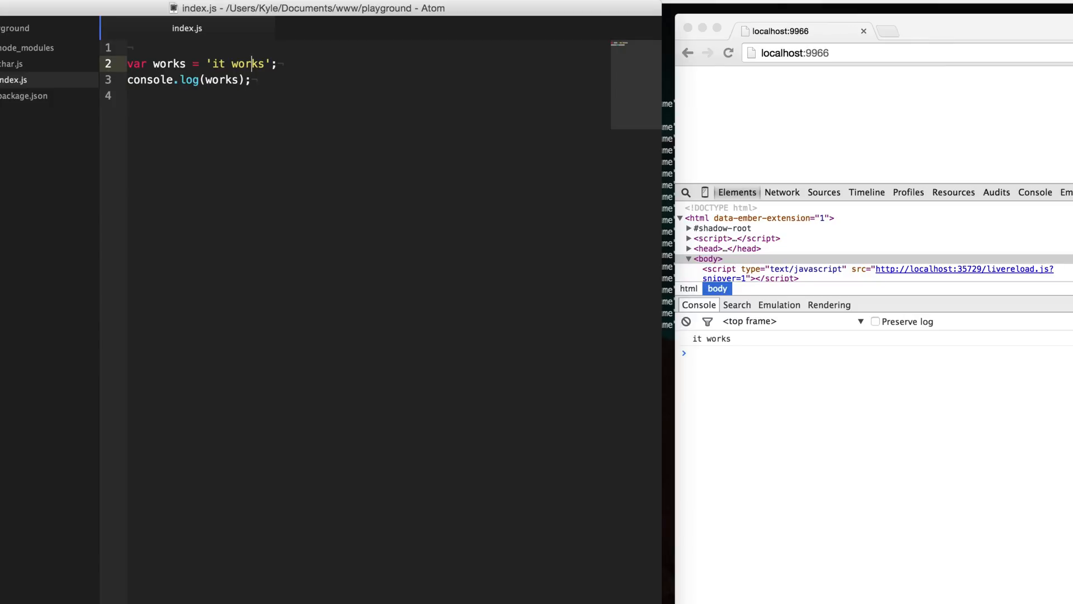
pyautogui.press('BackSpace')
pyautogui.press('Home')
pyautogui.write(';')
pyautogui.press('Down')
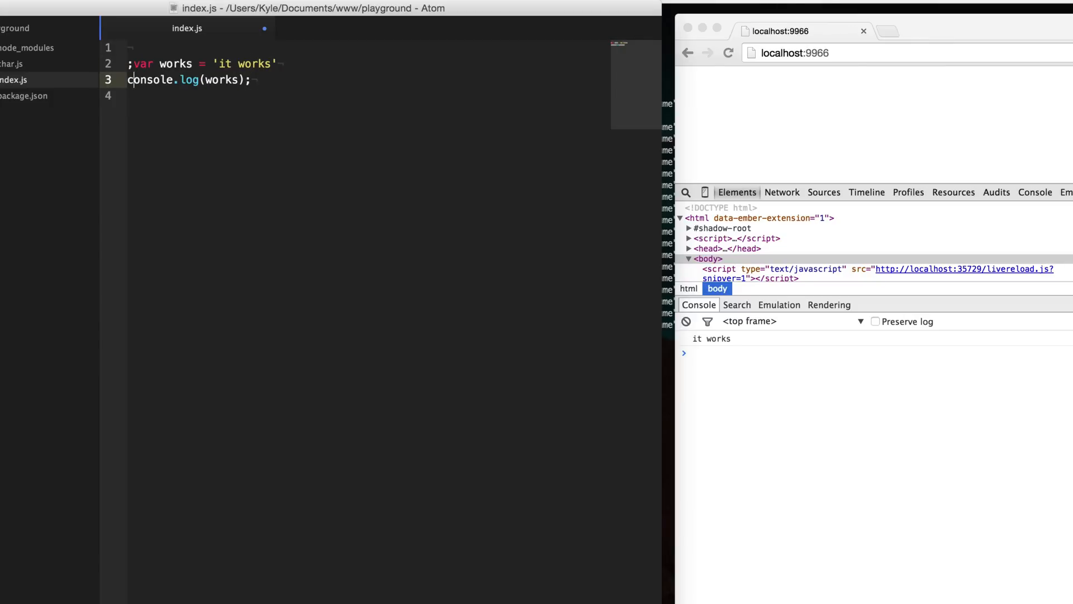
pyautogui.press('Home')
pyautogui.write(';')
pyautogui.press('End')
pyautogui.press('BackSpace')
pyautogui.press('super+s')
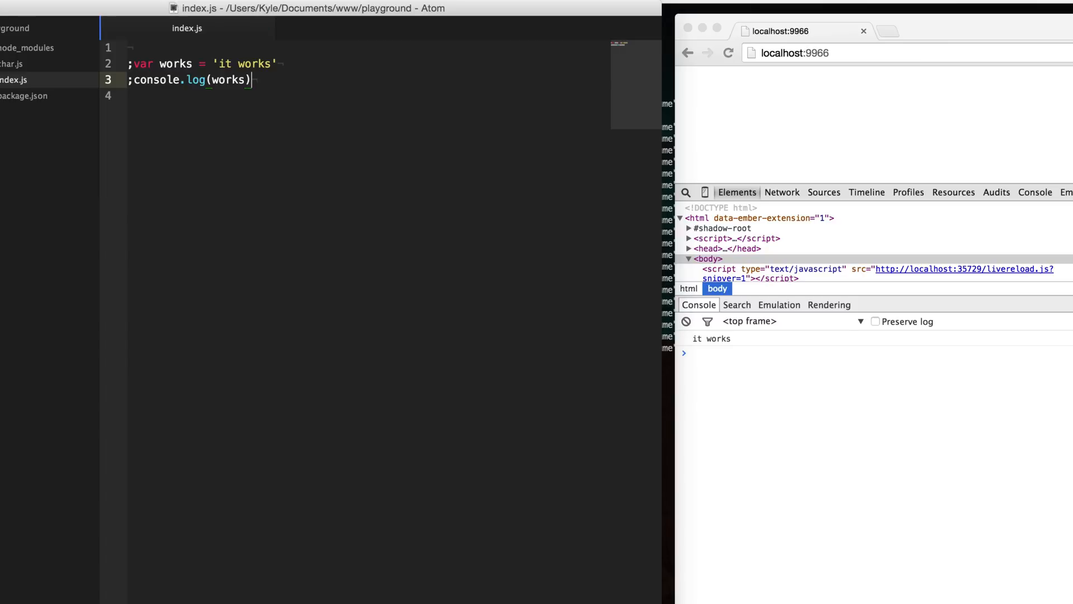
pyautogui.write(';')
# - Remove the leading semicolons, end both lines with ;;; instead, and save
pyautogui.press('Home')
pyautogui.press('Delete')
pyautogui.press('Up')
pyautogui.press('Delete')
pyautogui.press('End')
pyautogui.write(';;;')
pyautogui.press('Down')
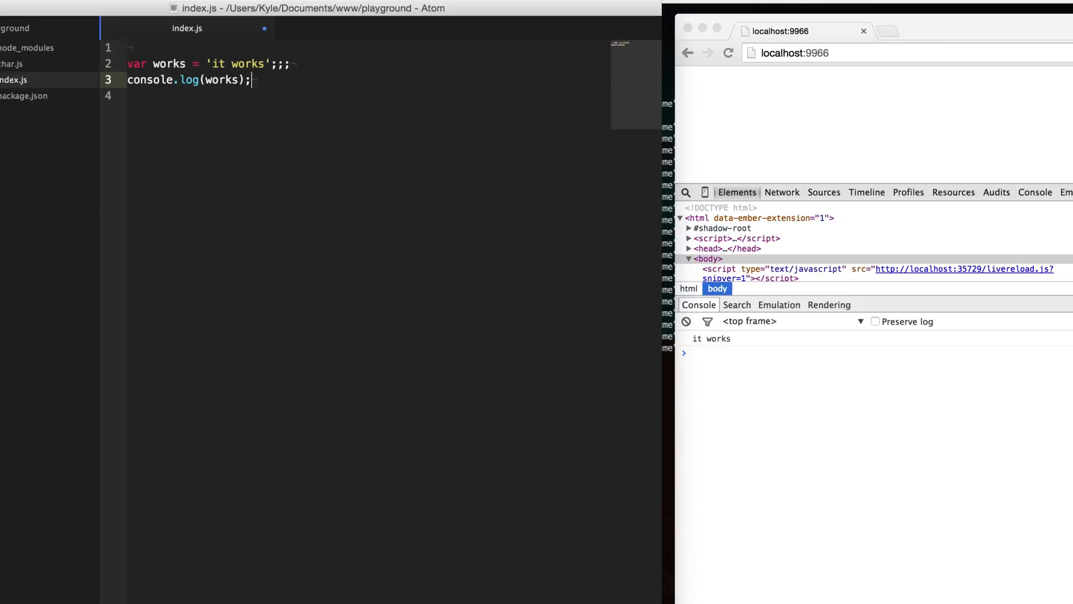
pyautogui.write(';;')
pyautogui.press('super+s')
# - Review the code, then strip the extra semicolons after console.log(works)
pyautogui.hotkey('shift', 'Up')
pyautogui.hotkey('shift', 'Up')
pyautogui.press('Up')
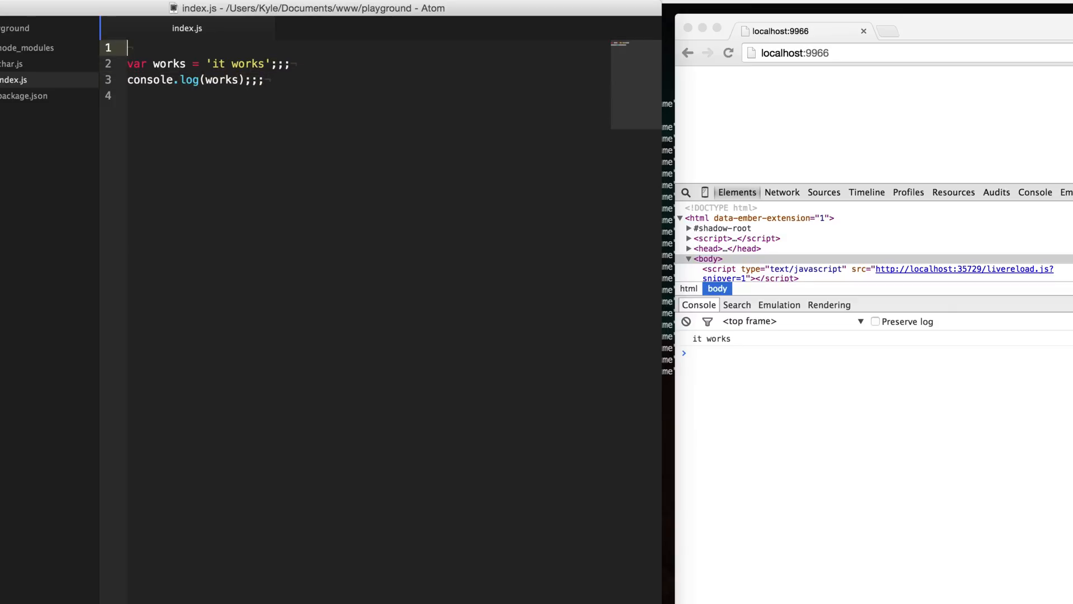
pyautogui.press('super+Down')
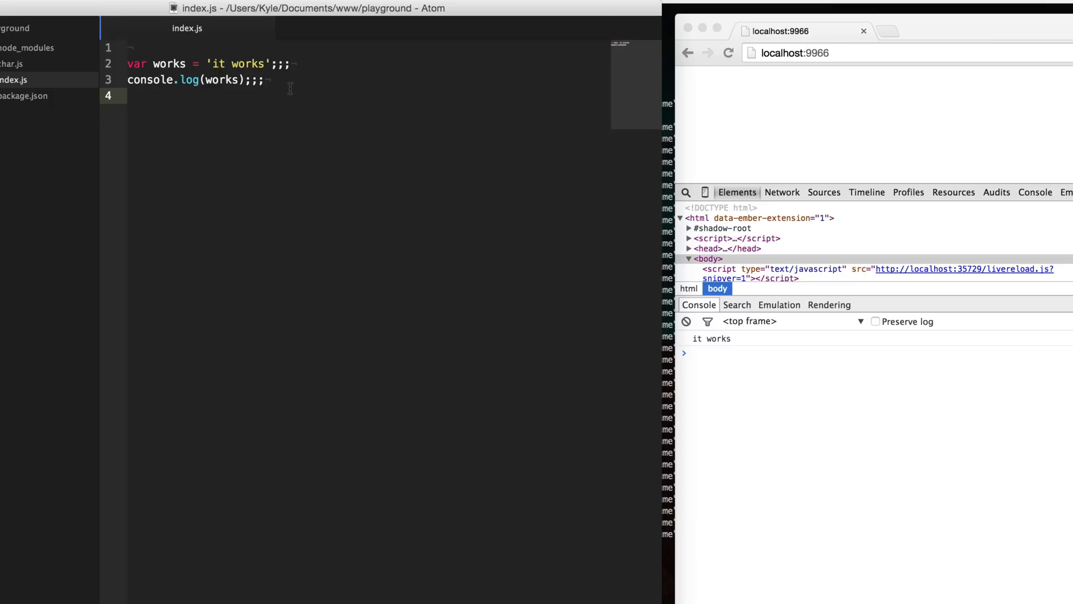
pyautogui.press('Up')
pyautogui.press('super+Right')
pyautogui.press('BackSpace')
pyautogui.press('BackSpace')
pyautogui.press('BackSpace')
# - Remove the semicolons after 'it works' and add blank lines below the code
pyautogui.press('Up')
pyautogui.press('BackSpace')
pyautogui.press('BackSpace')
pyautogui.press('BackSpace')
pyautogui.press('Down')
pyautogui.press('Down')
pyautogui.press('Return')
pyautogui.press('Return')
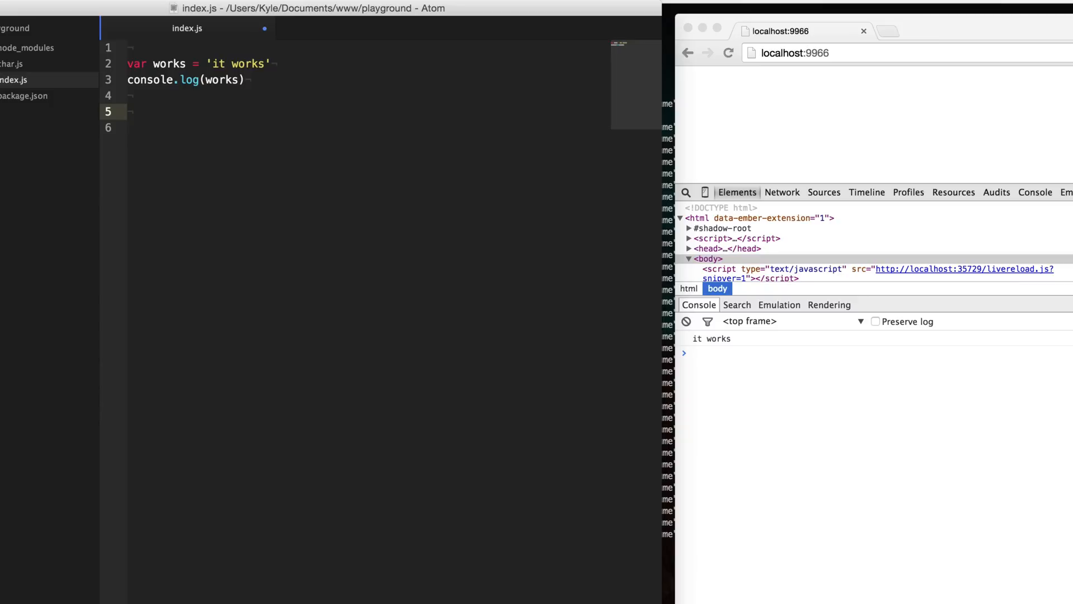
pyautogui.write('[1,2,3].')
pyautogui.write('forEach(function (n) {')
# - Add [1,2,3].forEach logging n, save, then add a semicolon after console.log(works) and save
pyautogui.press('Return')
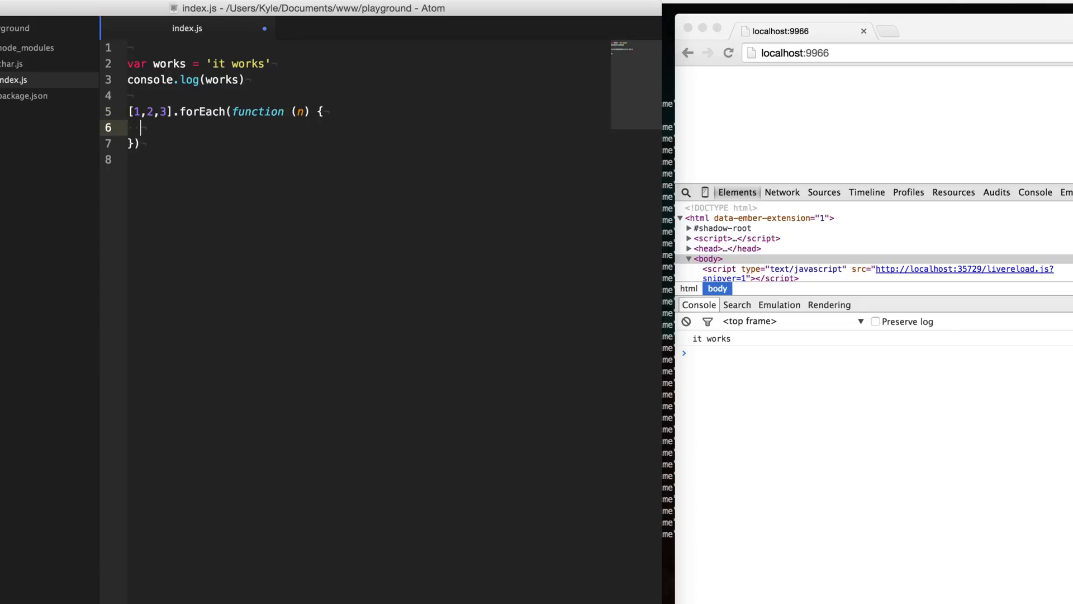
pyautogui.write('console.log(n')
pyautogui.press('super+s')
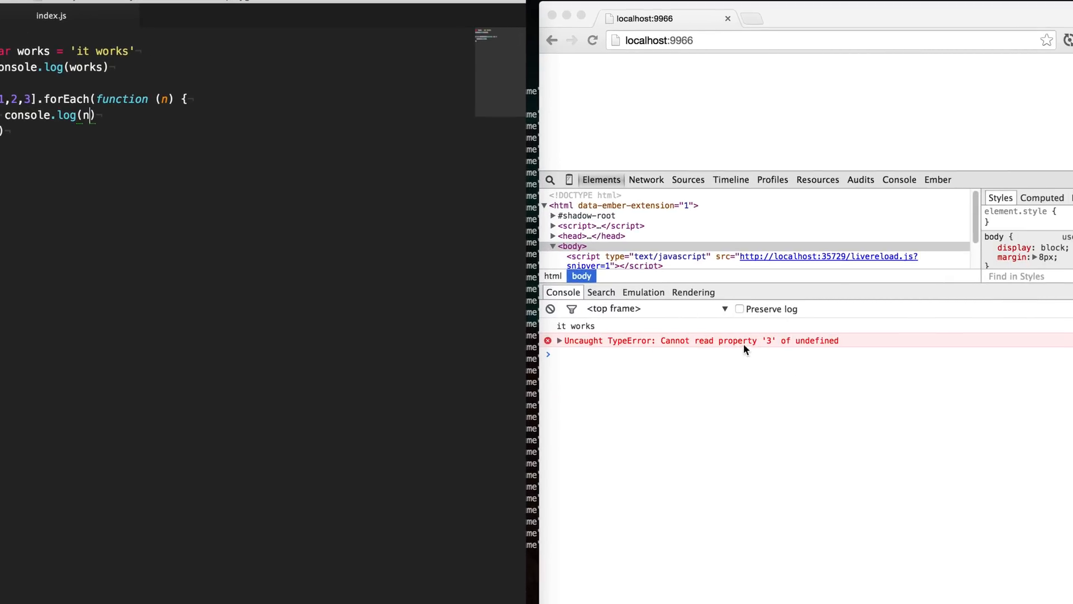
pyautogui.click(344, 87)
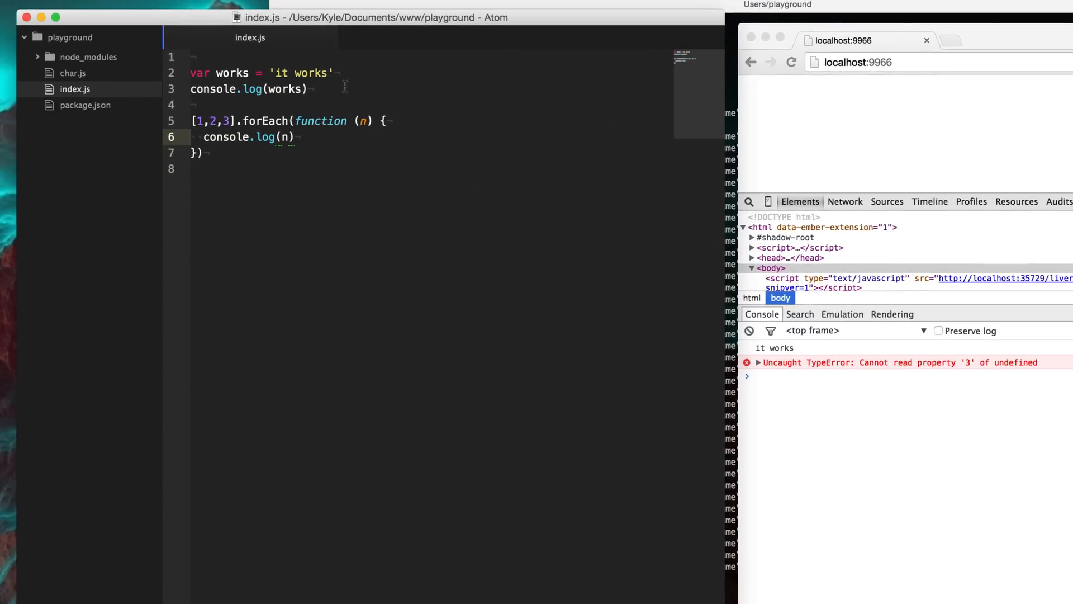
pyautogui.write(';')
pyautogui.press('super+s')
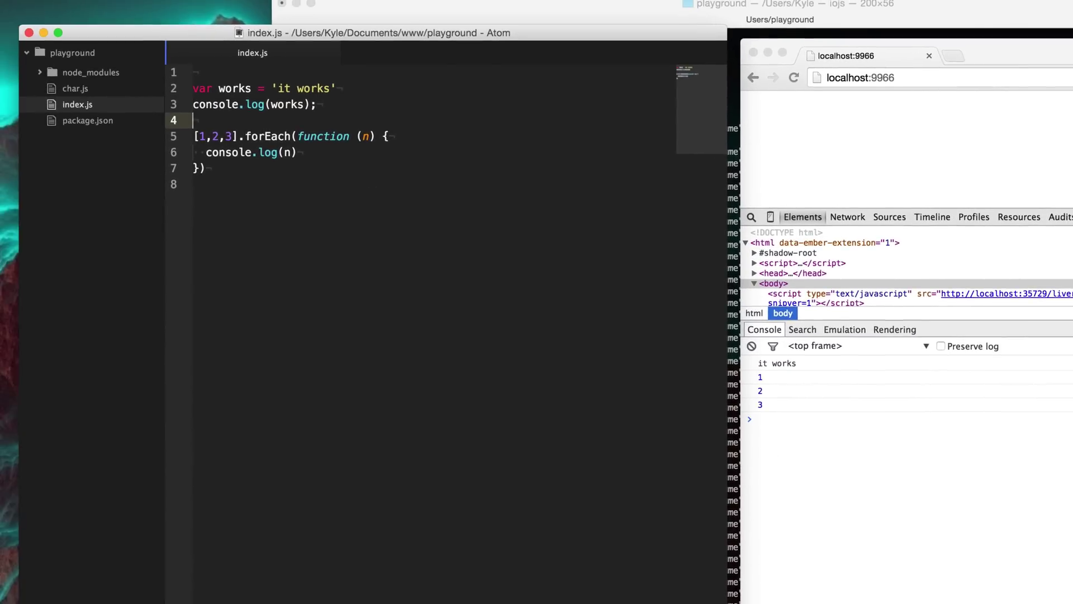
# - Comment out the forEach loop and remove the semicolon after console.log(works)
pyautogui.press('Down')
pyautogui.hotkey('shift', 'Down')
pyautogui.hotkey('shift', 'Down')
pyautogui.hotkey('shift', 'Down')
pyautogui.press('super+slash')
pyautogui.press('Up')
pyautogui.press('Up')
pyautogui.press('Up')
pyautogui.press('End')
pyautogui.press('BackSpace')
# - Write an immediately invoked function that logs 'grr'
pyautogui.press('Return')
pyautogui.press('Return')
pyautogui.write('(function () ')
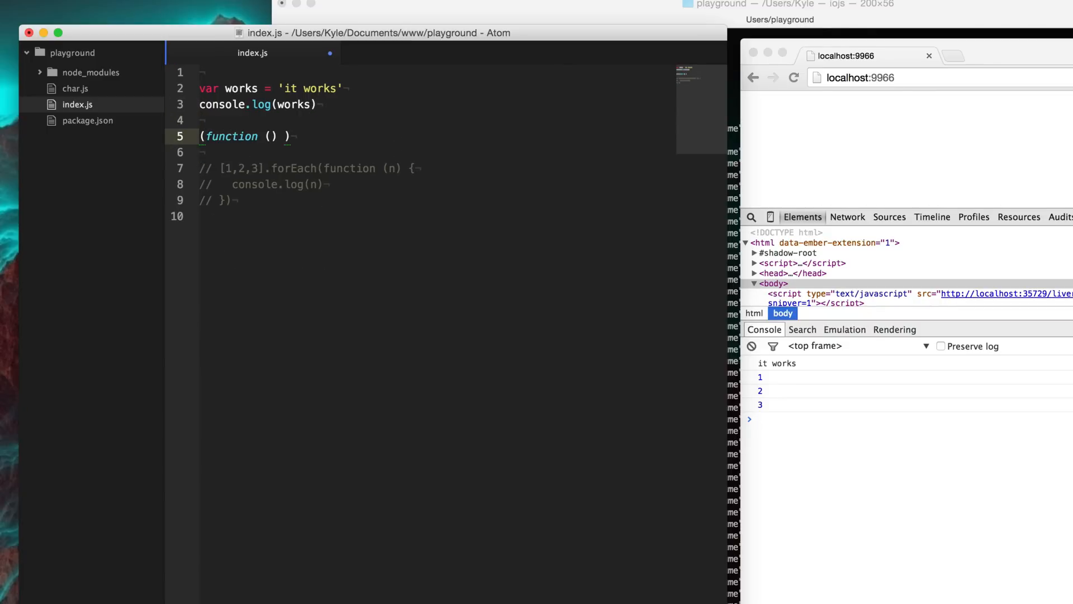
pyautogui.write('{}()')
pyautogui.press('Left')
pyautogui.press('Left')
pyautogui.press('Left')
pyautogui.press('Return')
pyautogui.write('cinsole')
pyautogui.press('BackSpace')
pyautogui.press('BackSpace')
pyautogui.press('BackSpace')
pyautogui.write('onsole.log(')
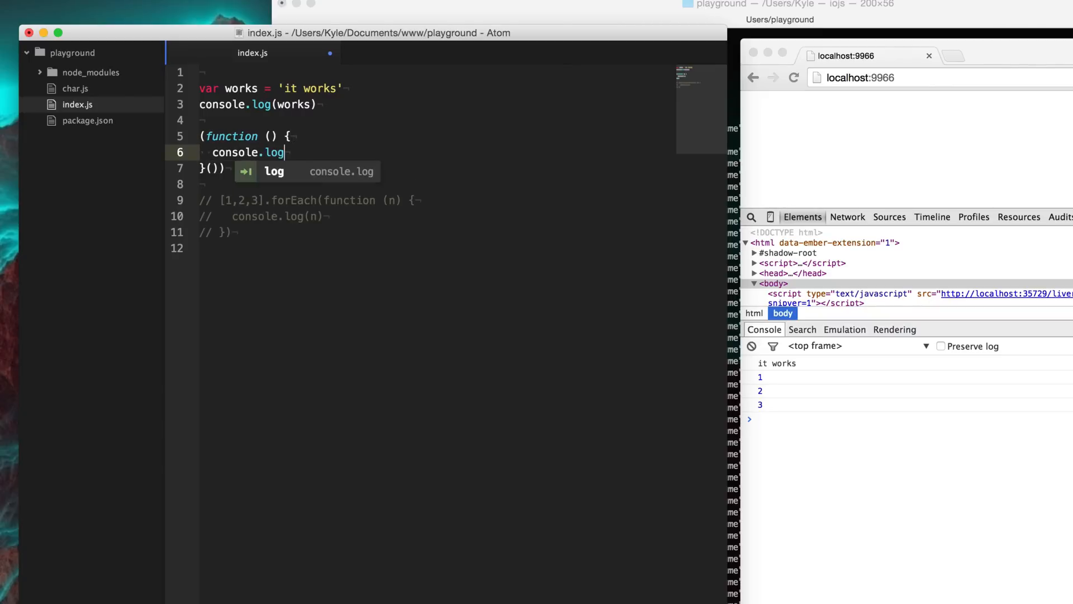
pyautogui.write("'grr")
# - Save to see the TypeError, then restore the semicolon after console.log(works) and save
pyautogui.press('super+s')
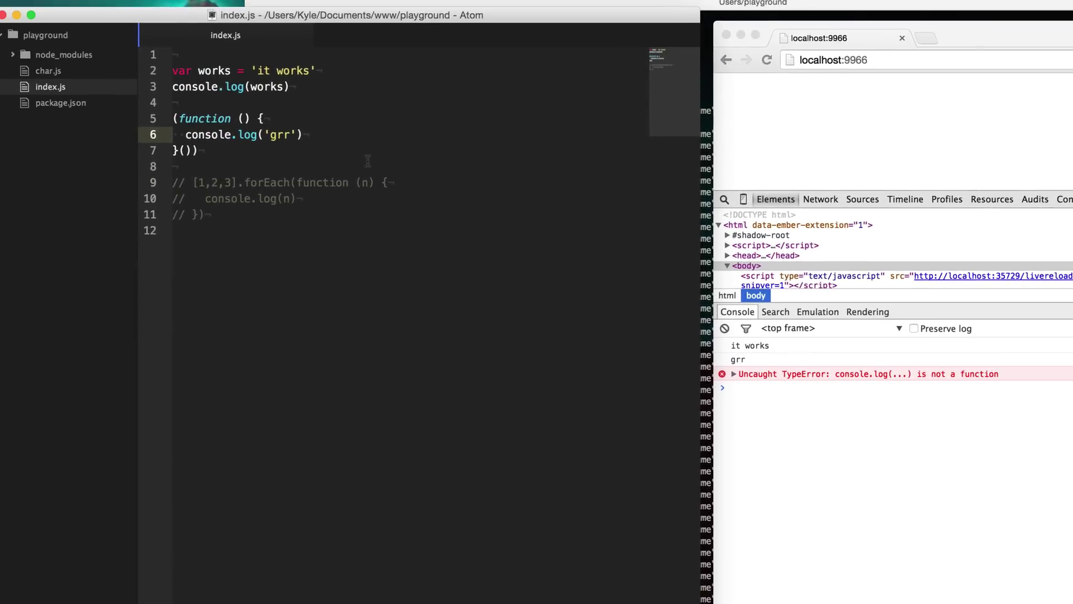
pyautogui.press('Up')
pyautogui.press('Up')
pyautogui.press('Up')
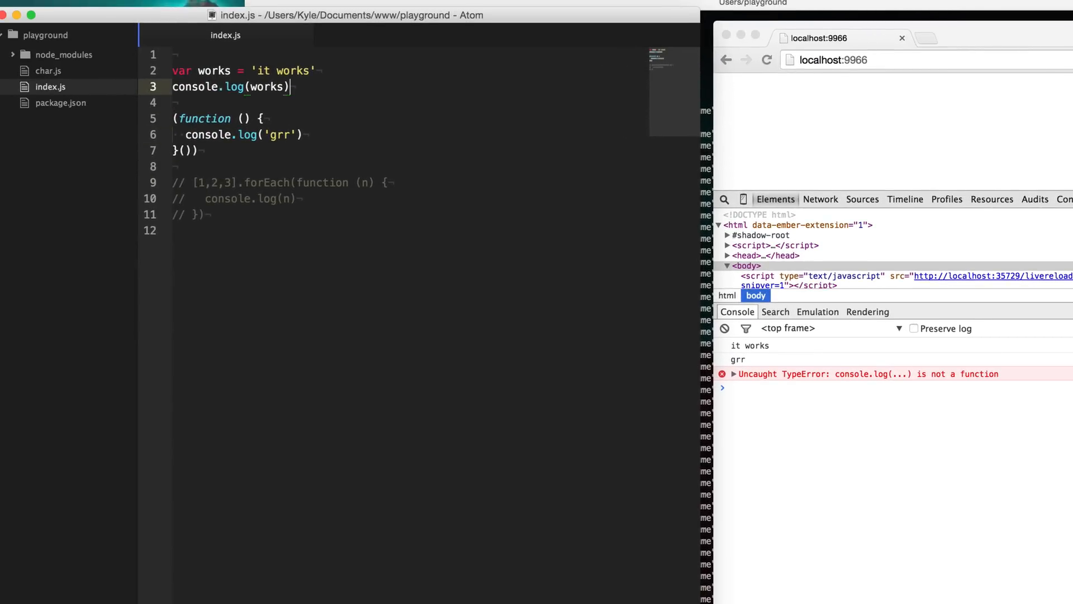
pyautogui.write(';')
pyautogui.press('super+s')
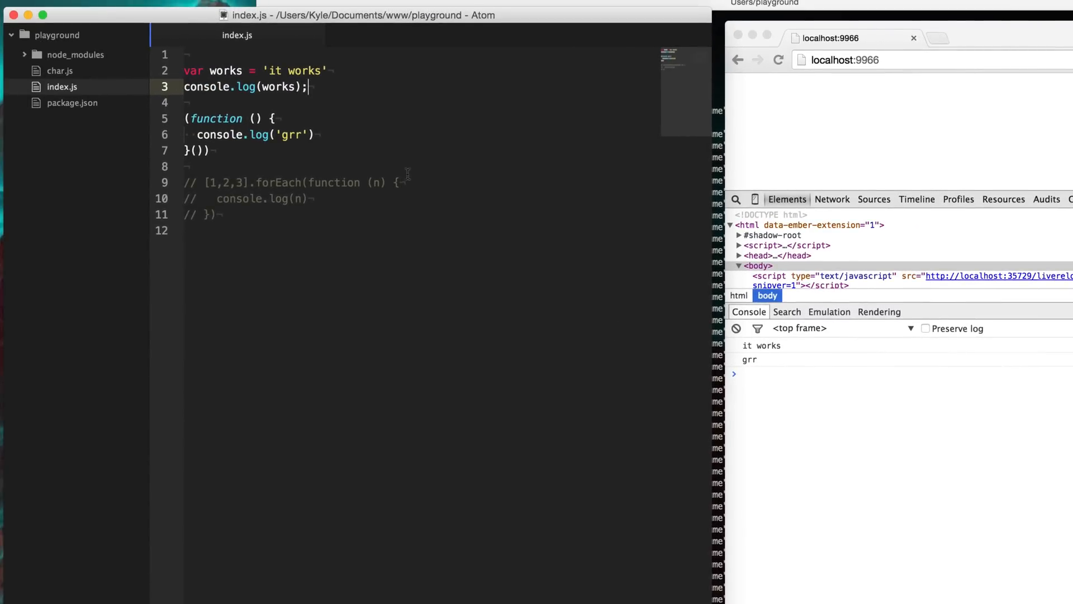
# - Comment out the grr function block
pyautogui.click(240, 134)
pyautogui.press('Down')
pyautogui.hotkey('shift', 'Up')
pyautogui.hotkey('shift', 'Up')
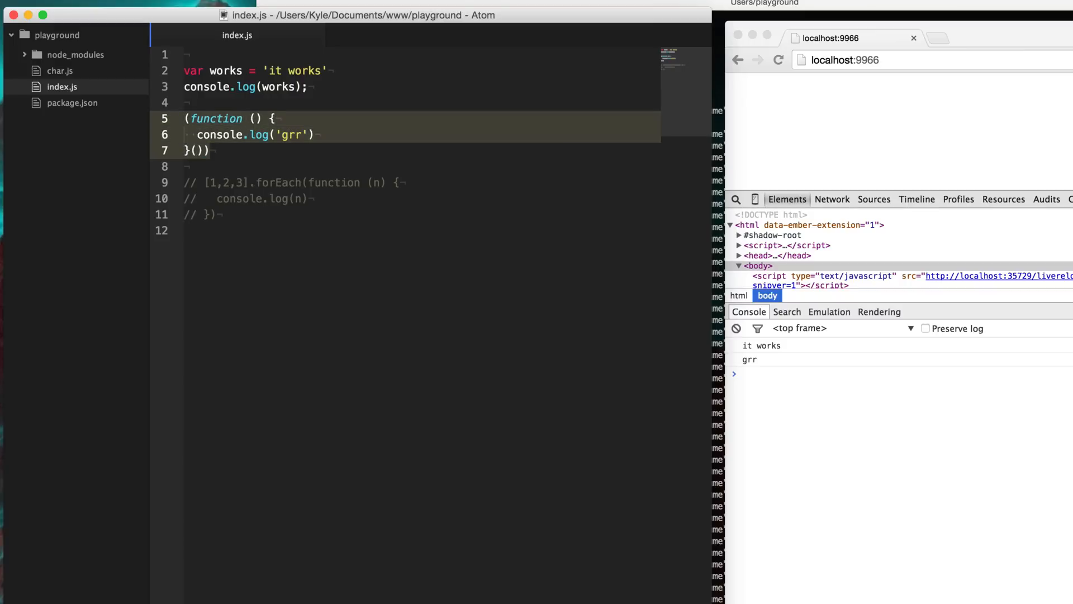
pyautogui.press('super+slash')
pyautogui.press('Up')
pyautogui.press('Down')
pyautogui.press('Down')
pyautogui.press('Down')
pyautogui.press('Down')
pyautogui.press('Down')
# - Add a return statement with {bear:1} placed on the following line
pyautogui.press('Return')
pyautogui.press('Return')
pyautogui.write('return')
pyautogui.press('BackSpace')
pyautogui.press('Return')
pyautogui.write('{')
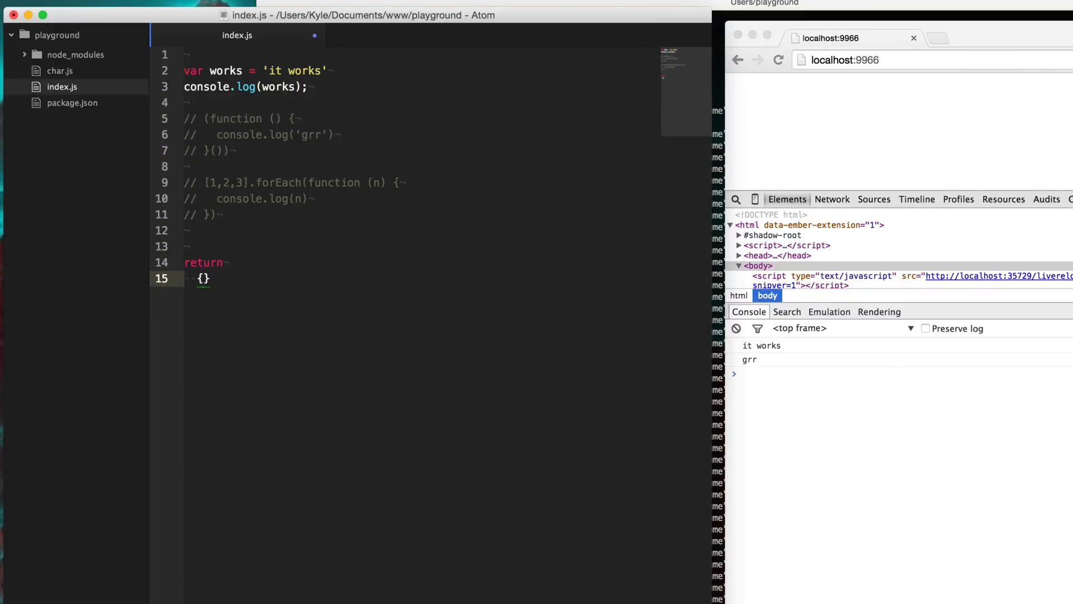
pyautogui.write('bear:1')
# - Try semicolons after return and after the object, then undo them
pyautogui.hotkey('shift', 'Up')
pyautogui.press('Up')
pyautogui.press('Down')
pyautogui.write(';')
pyautogui.press('Down')
pyautogui.press('End')
pyautogui.write(';')
pyautogui.press('Up')
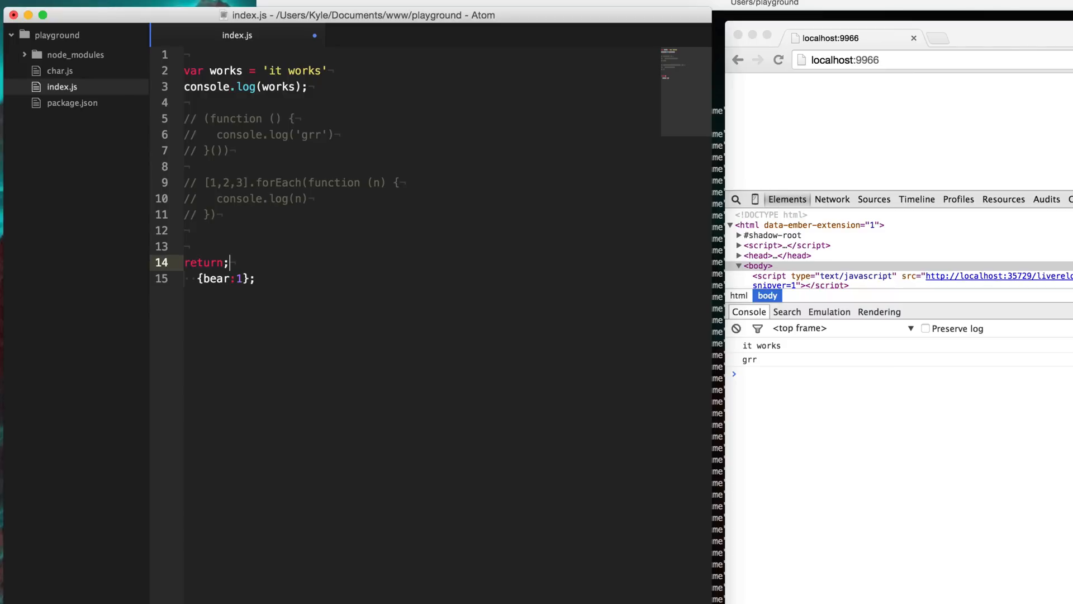
pyautogui.press('Down')
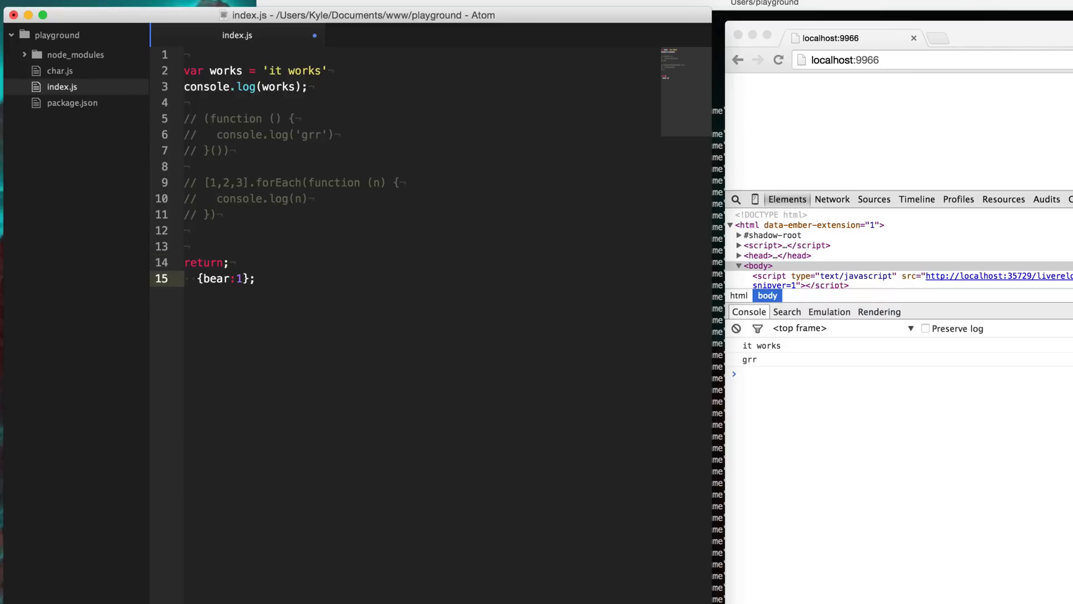
pyautogui.press('super+z')
pyautogui.press('super+z')
# - Join {bear:1} onto the return line and delete the empty line above it
pyautogui.press('Down')
pyautogui.press('BackSpace')
pyautogui.press('BackSpace')
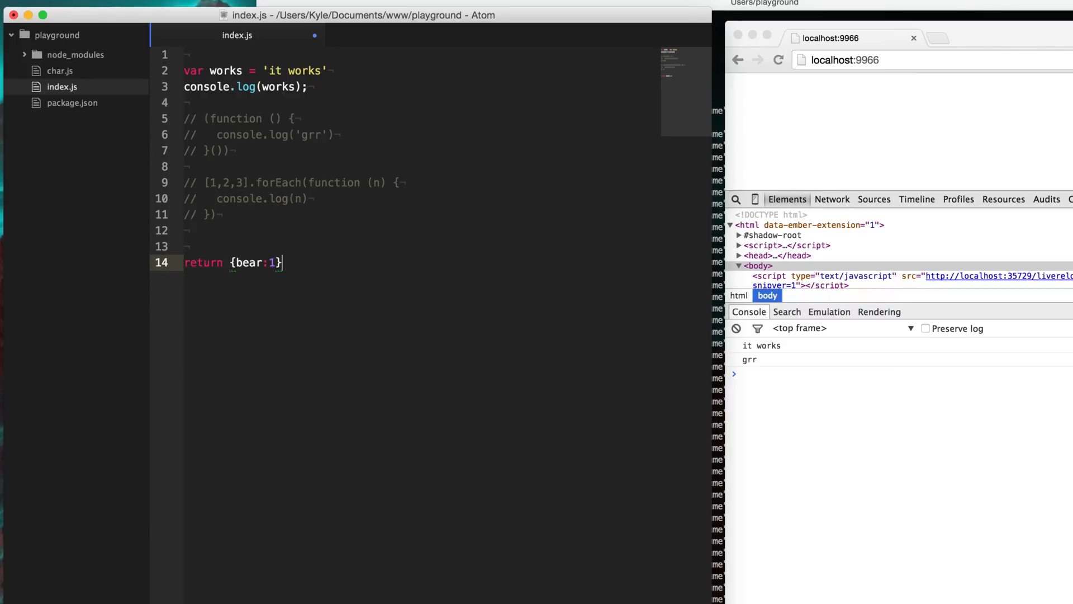
pyautogui.press('super+Left')
pyautogui.press('BackSpace')
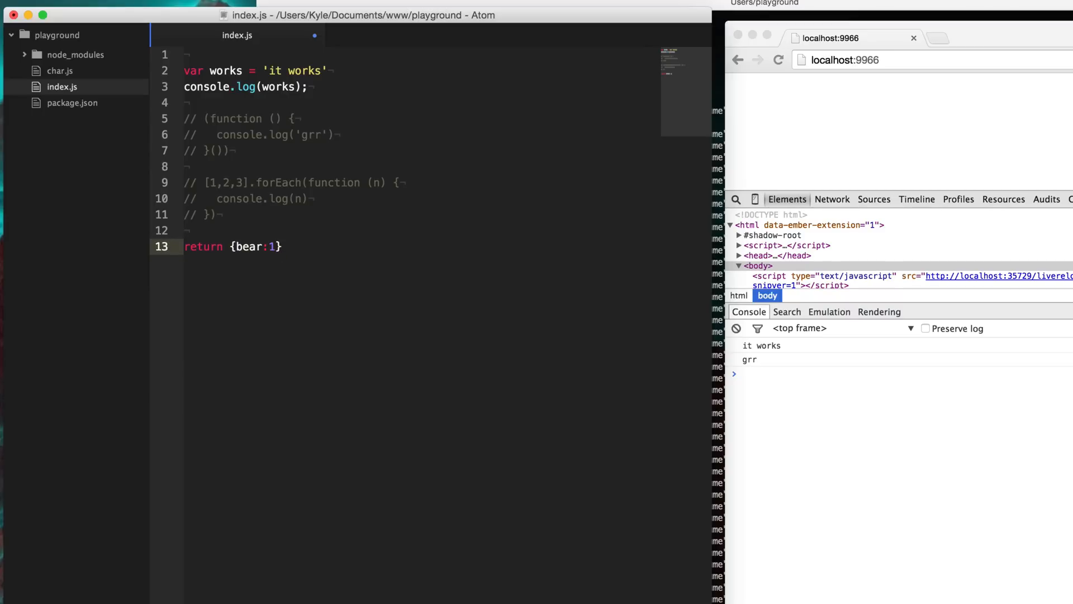
# - Uncomment the function and forEach blocks
pyautogui.moveTo(230, 214); pyautogui.dragTo(102, 128)
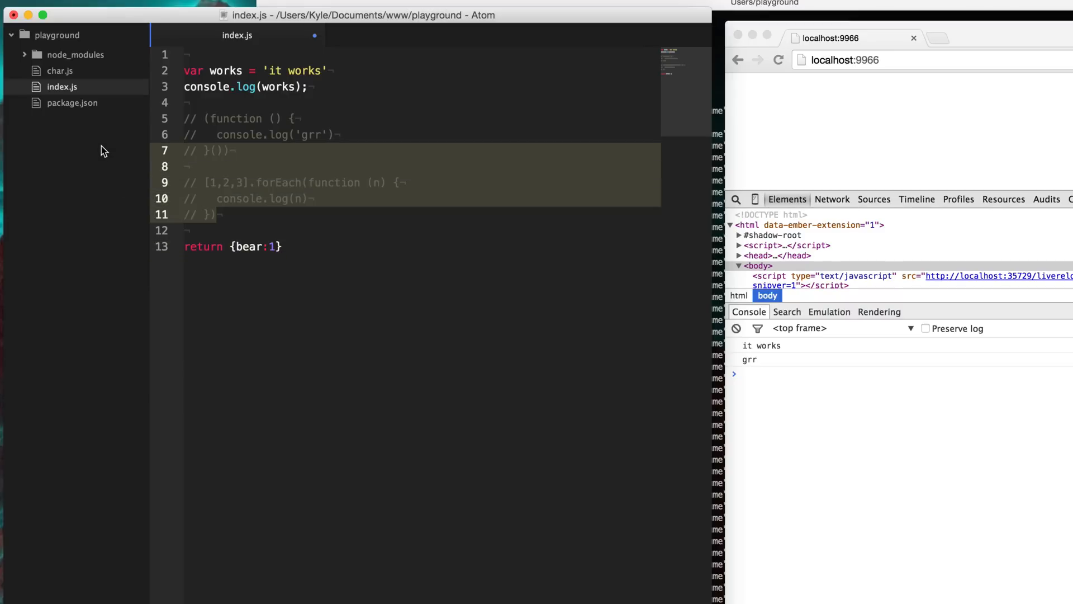
pyautogui.press('super+slash')
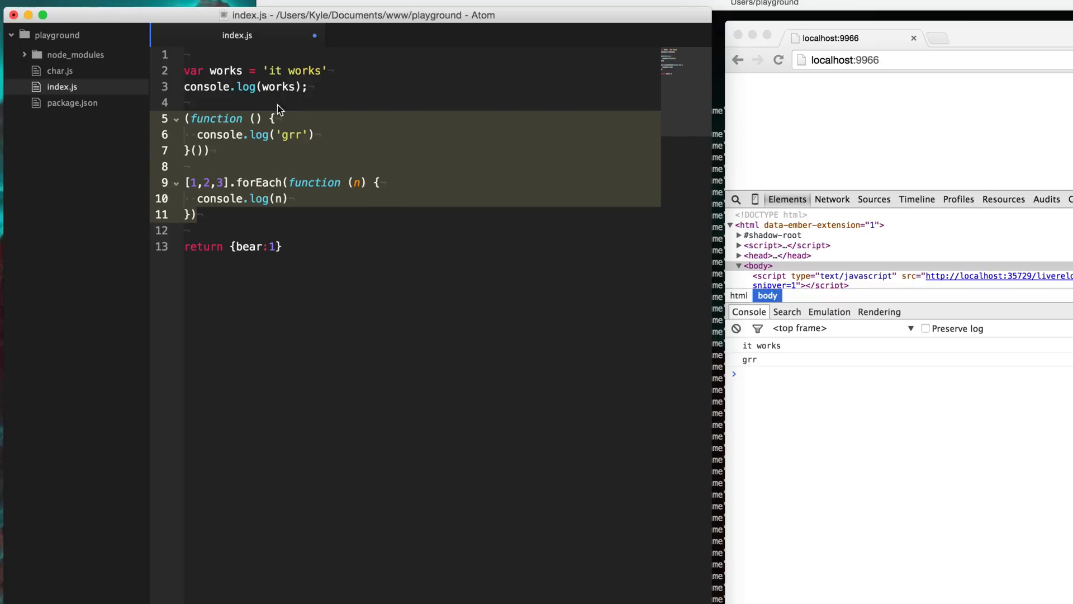
pyautogui.click(371, 88)
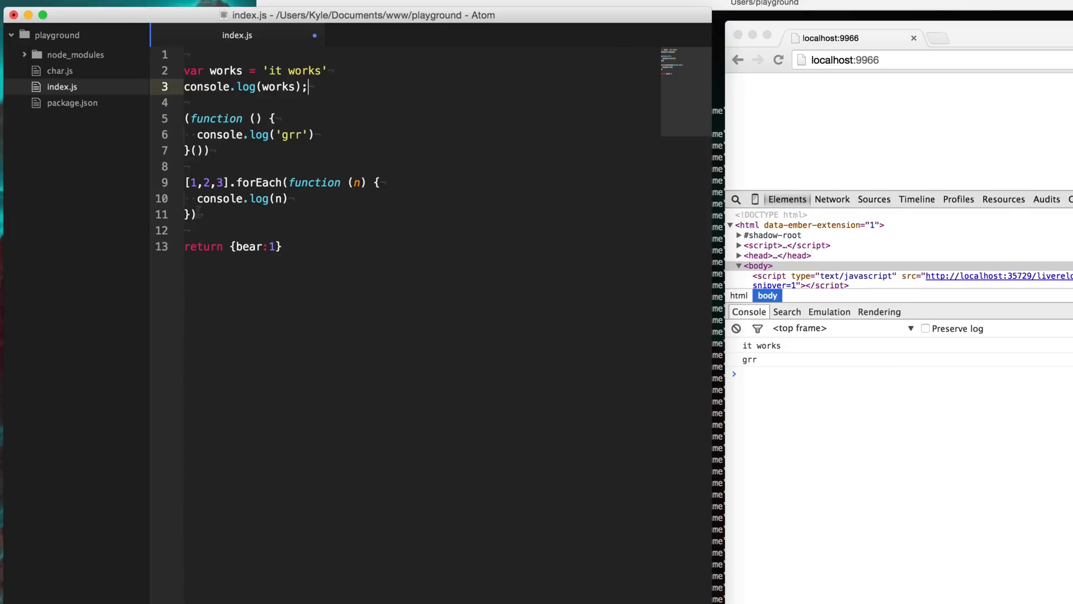
# - Store the array as var arr = [1,2,3] with arr.forEach on its own line
pyautogui.moveTo(199, 220)
pyautogui.mouseDown()
pyautogui.moveTo(128, 158)
pyautogui.moveTo(129, 129)
pyautogui.mouseUp()
pyautogui.click(218, 149)
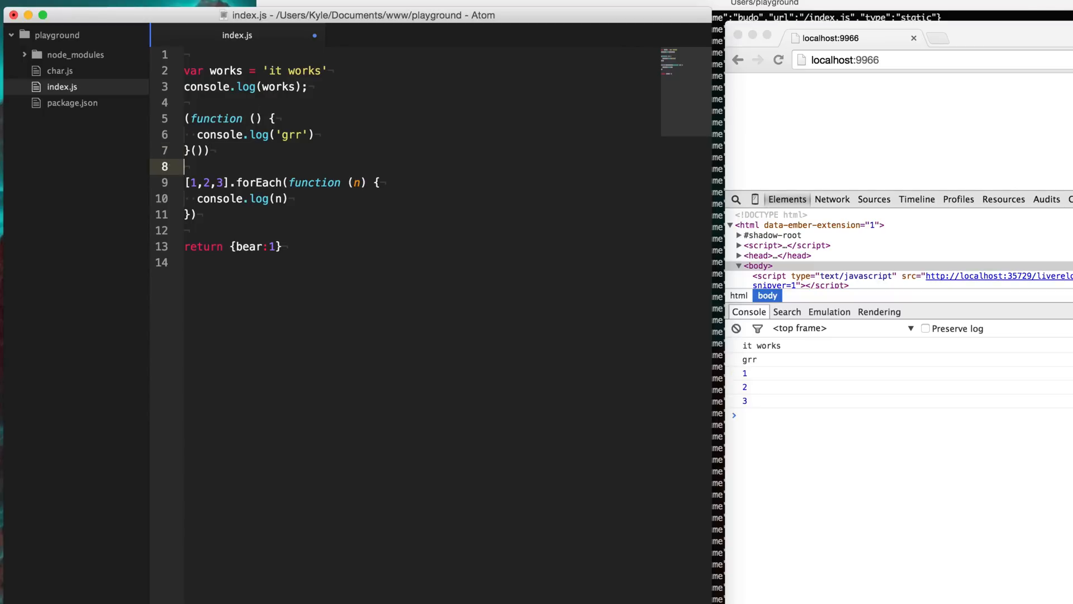
pyautogui.press('Home')
pyautogui.write('var arr =')
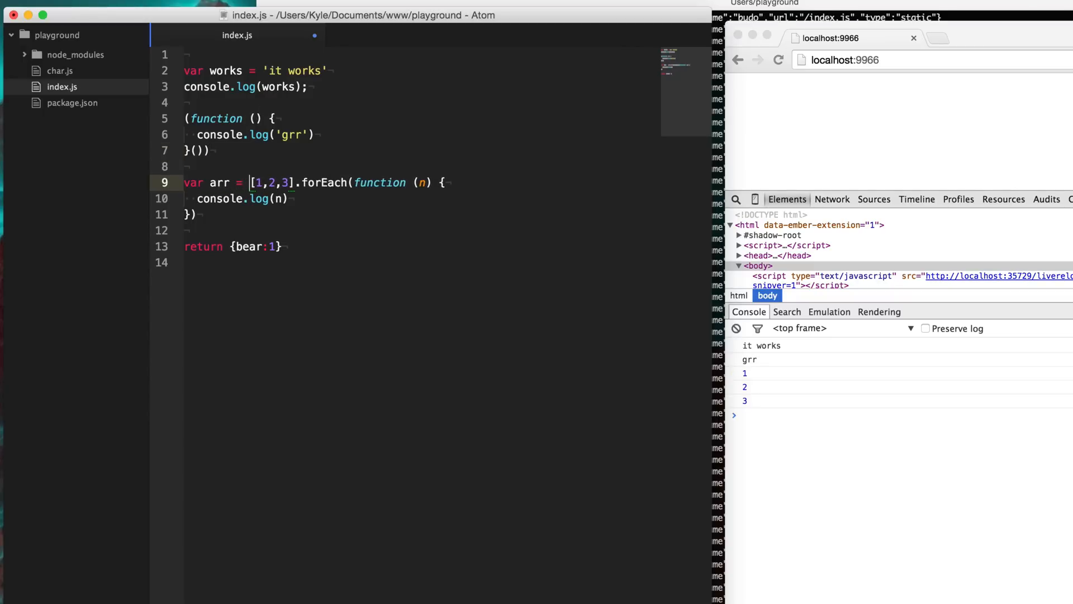
pyautogui.hotkey('alt', 'Right')
pyautogui.press('Return')
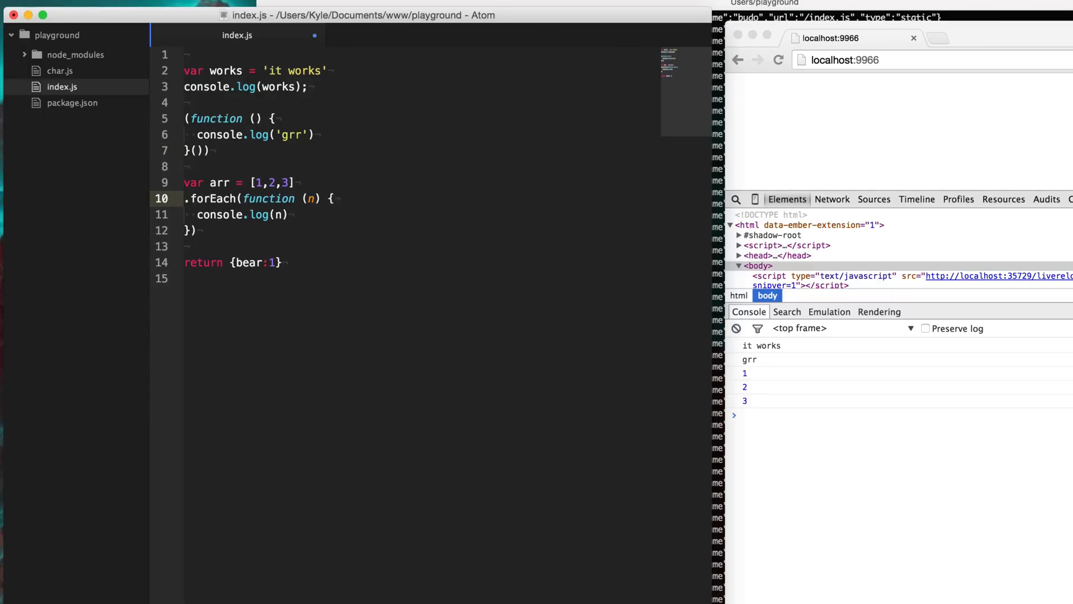
pyautogui.write('arr')
pyautogui.press('Escape')
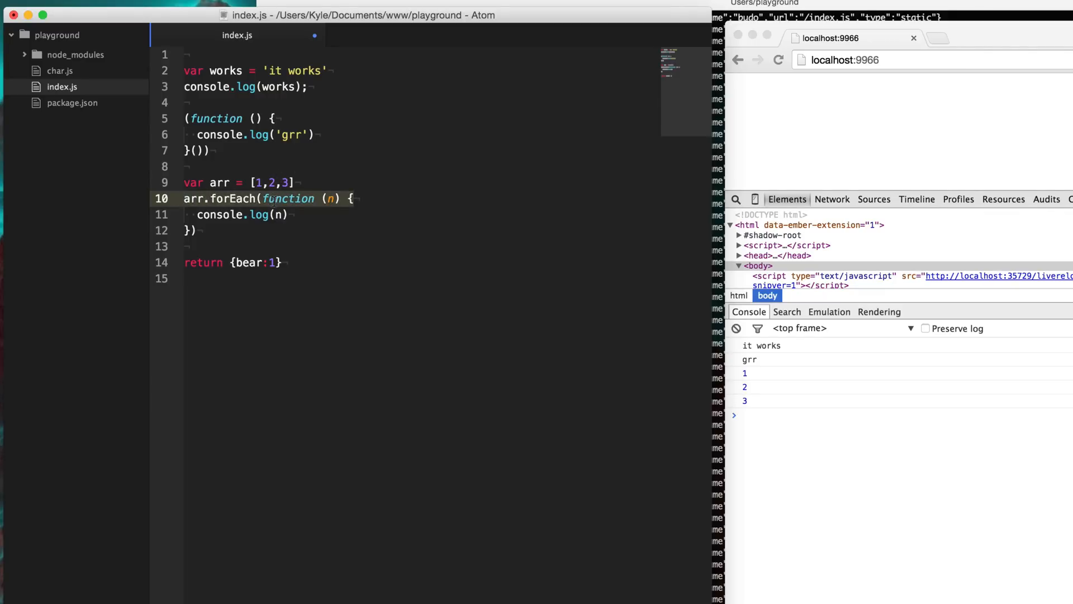
# - Remove the leading semicolon and opening parenthesis before function on line 5
pyautogui.click(256, 184)
pyautogui.doubleClick(221, 182)
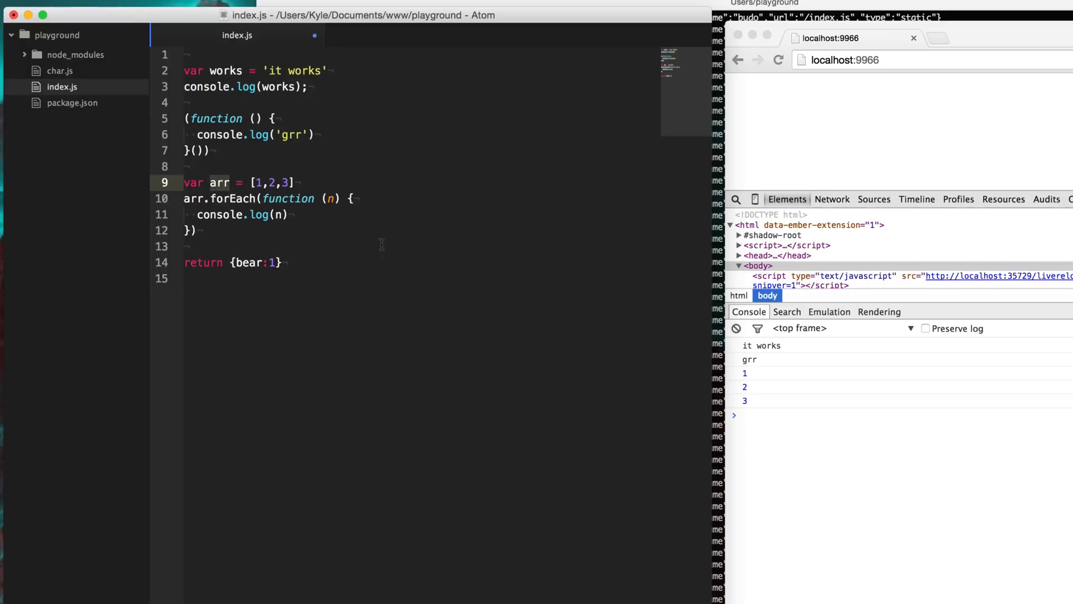
pyautogui.click(221, 119)
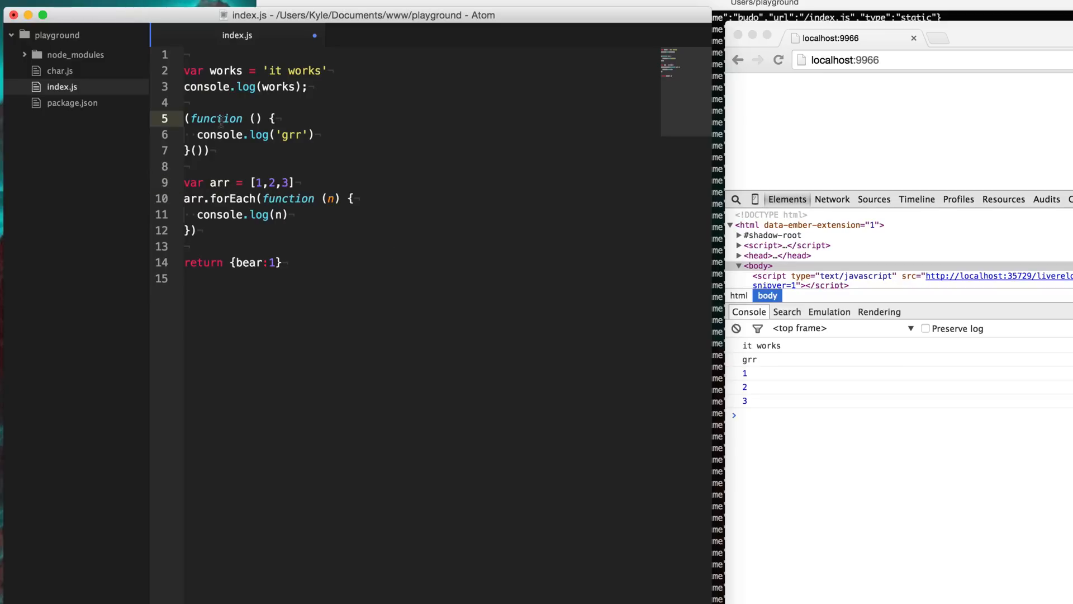
pyautogui.write(';')
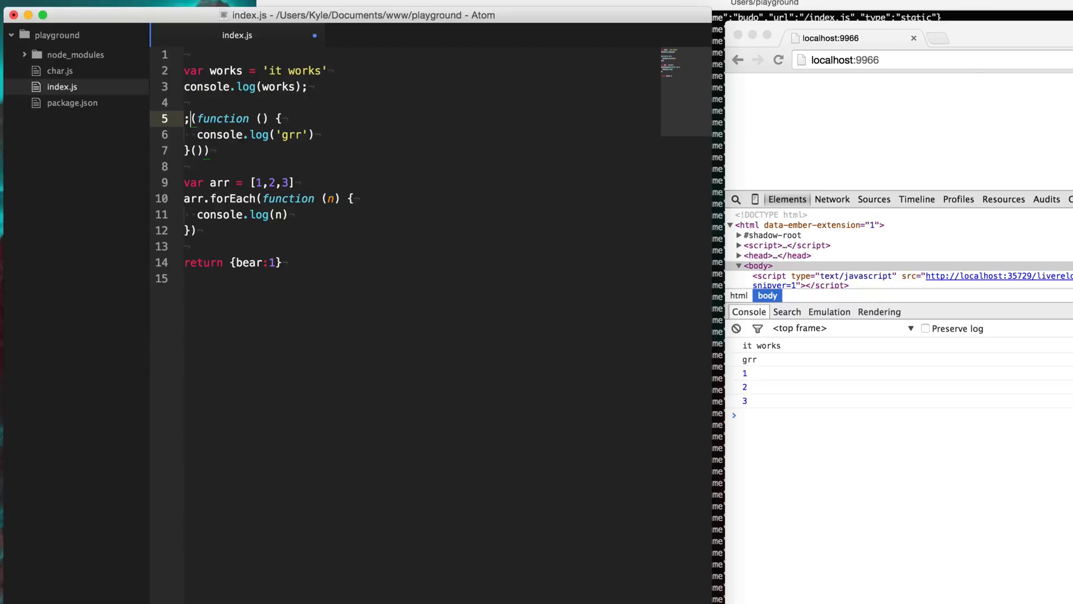
pyautogui.press('BackSpace')
pyautogui.press('BackSpace')
# - Name the function bear and turn the closing call into a brace with bear() on the next line
pyautogui.click(238, 134)
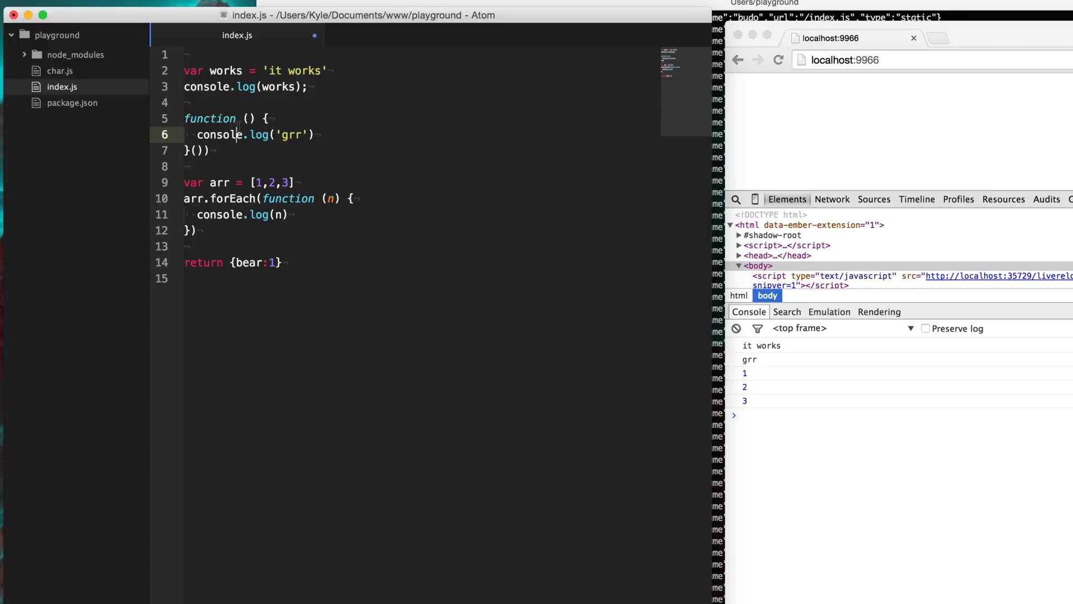
pyautogui.click(240, 118)
pyautogui.write('bear')
pyautogui.click(275, 134)
pyautogui.click(210, 150)
pyautogui.press('BackSpace')
pyautogui.press('BackSpace')
pyautogui.press('BackSpace')
pyautogui.press('Return')
pyautogui.write('(')
pyautogui.write('bear')
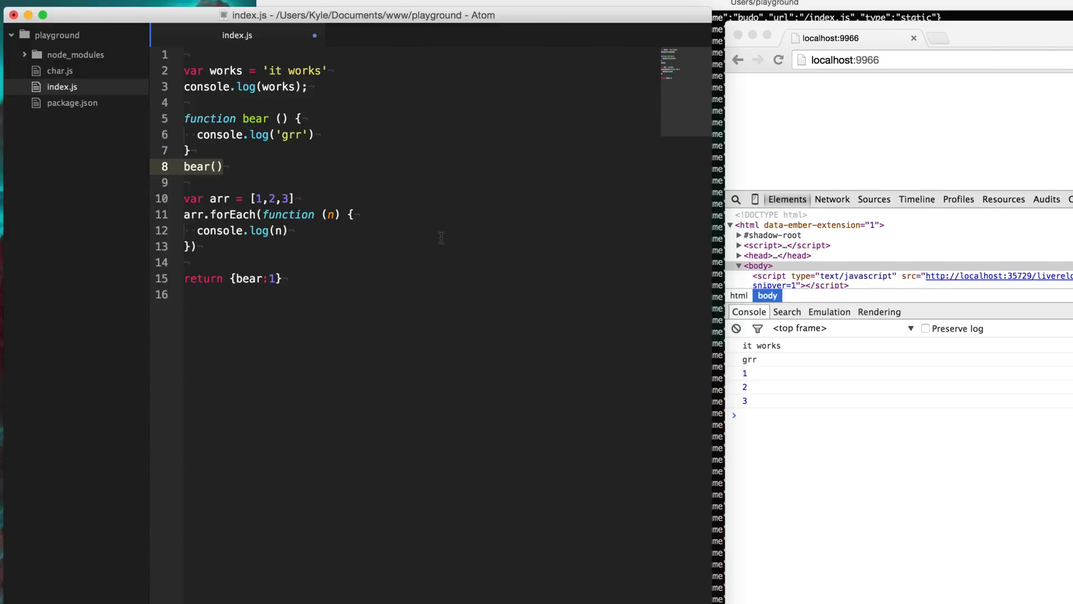
pyautogui.click(441, 239)
# - Clear the file and write function Bear() {} across three lines
pyautogui.press('super+a')
pyautogui.press('BackSpace')
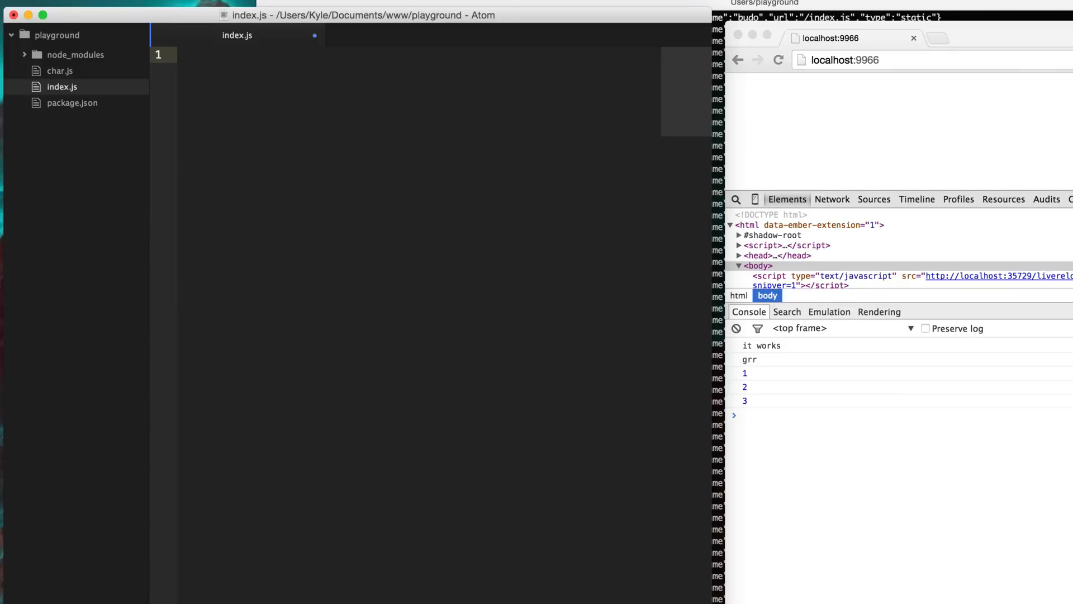
pyautogui.write('functino Be')
pyautogui.press('BackSpace')
pyautogui.press('BackSpace')
pyautogui.press('BackSpace')
pyautogui.write('ion Bear() {')
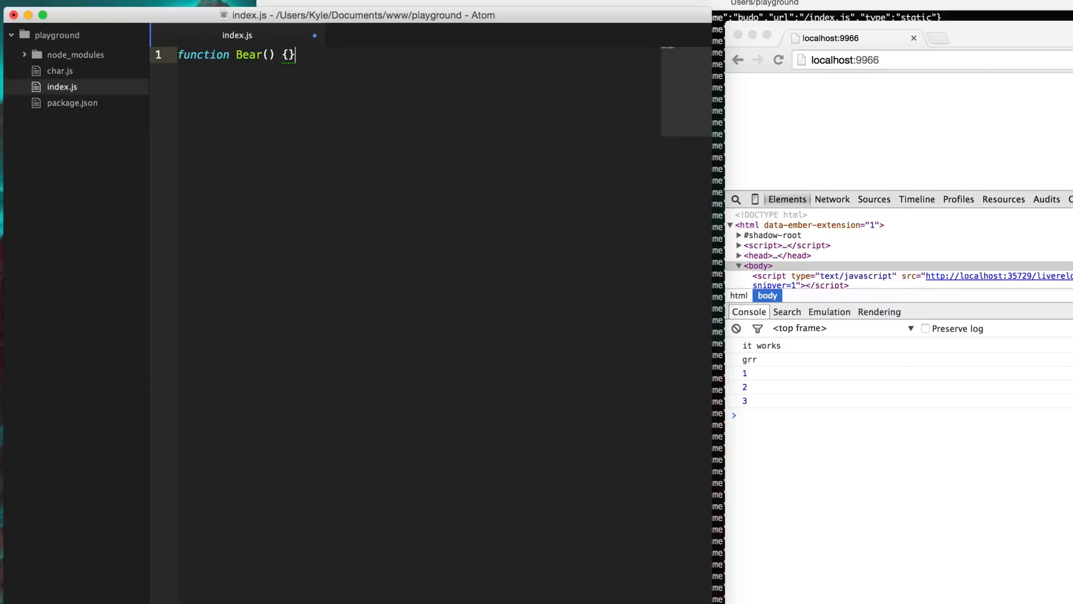
pyautogui.press('Return')
pyautogui.press('Down')
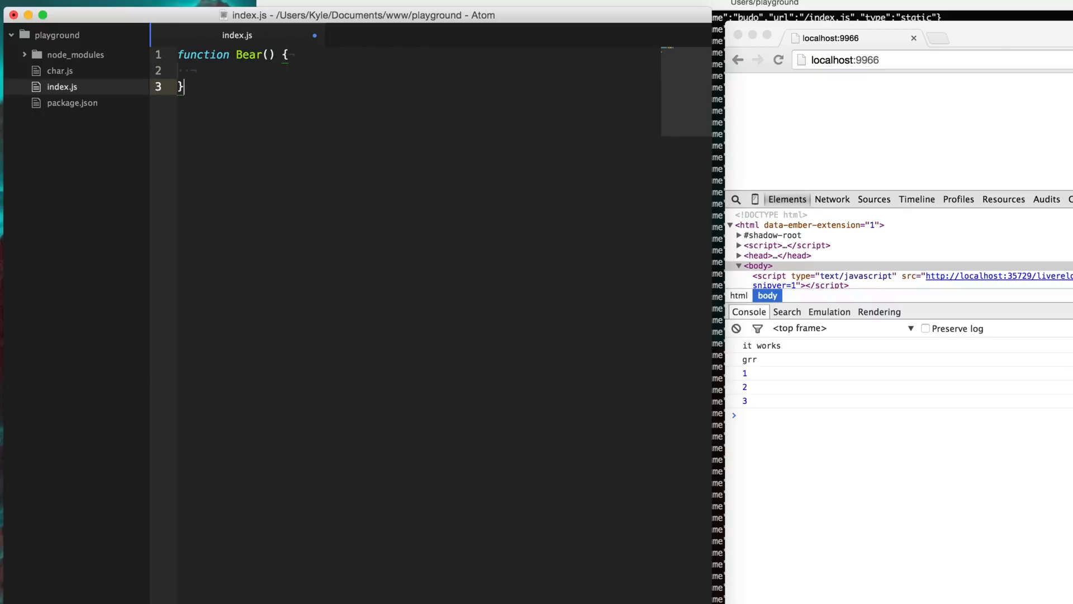
pyautogui.write('; //??')
# - Remove the semicolon and trailing comment after the closing brace
pyautogui.hotkey('shift', 'alt', 'Left')
pyautogui.hotkey('shift', 'alt', 'Left')
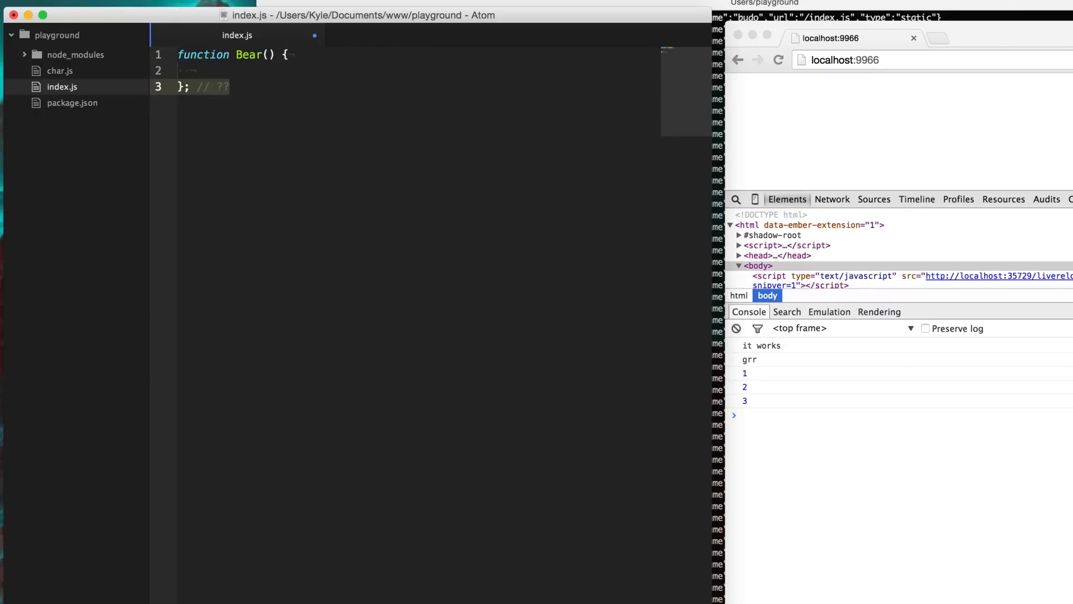
pyautogui.press('Left')
pyautogui.press('Up')
pyautogui.press('Up')
pyautogui.press('Down')
pyautogui.press('Down')
pyautogui.hotkey('shift', 'End')
pyautogui.press('BackSpace')
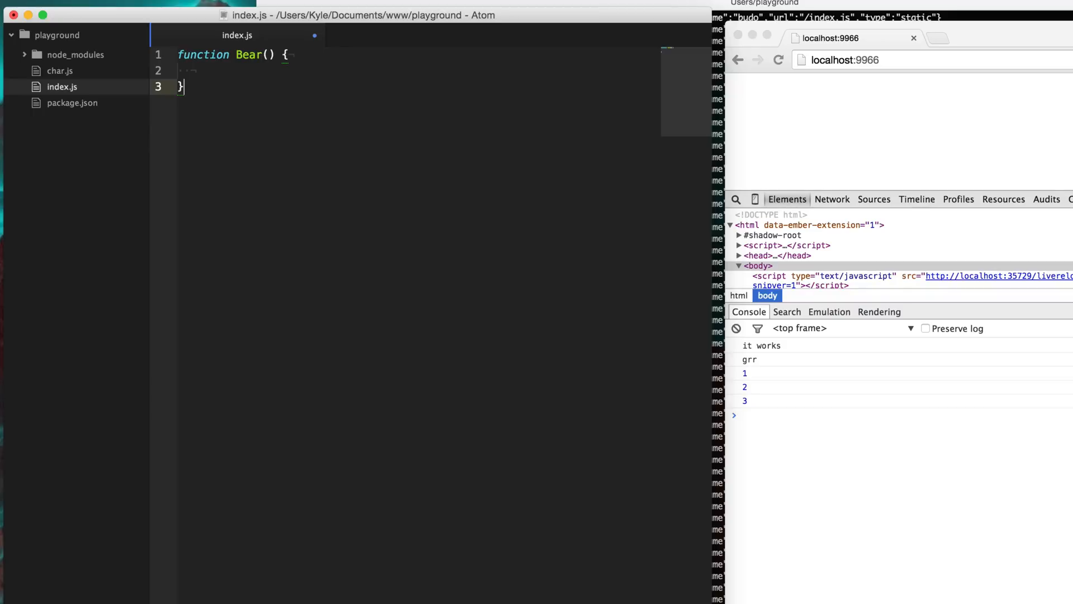
# - Replace it with var Bear = function () {}; and select everything to clear it
pyautogui.hotkey('ctrl', 'a')
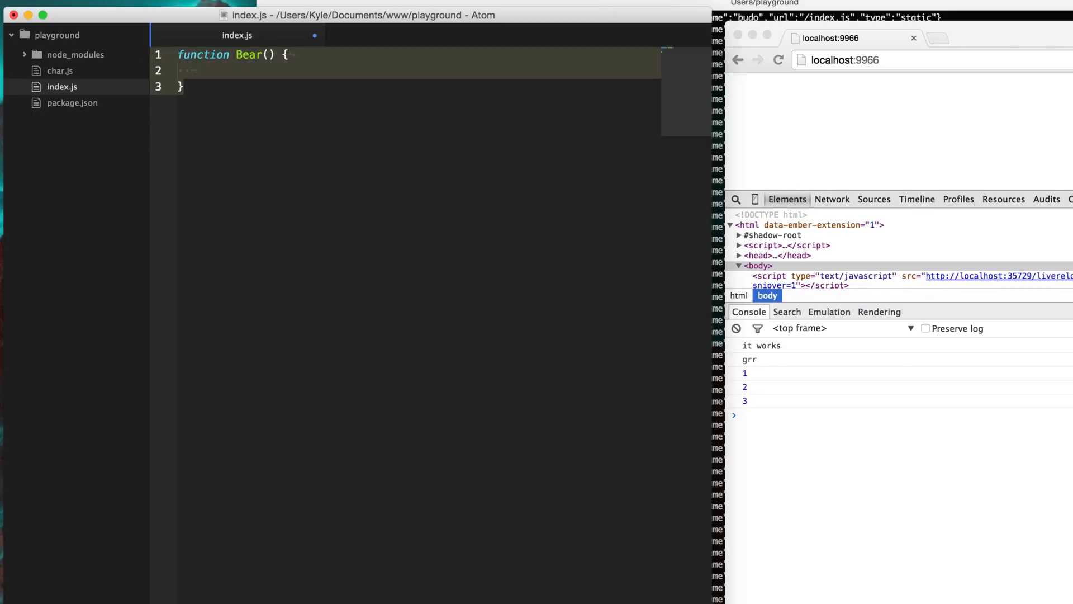
pyautogui.write('var Bear = function')
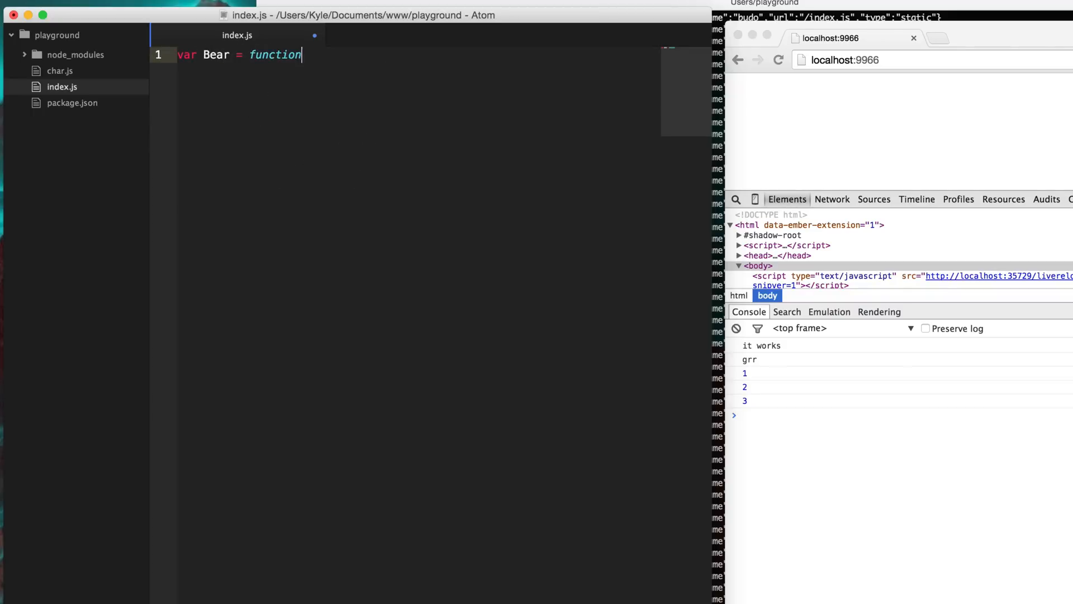
pyautogui.write(' () {')
pyautogui.press('Return')
pyautogui.press('Down')
pyautogui.write('; // ')
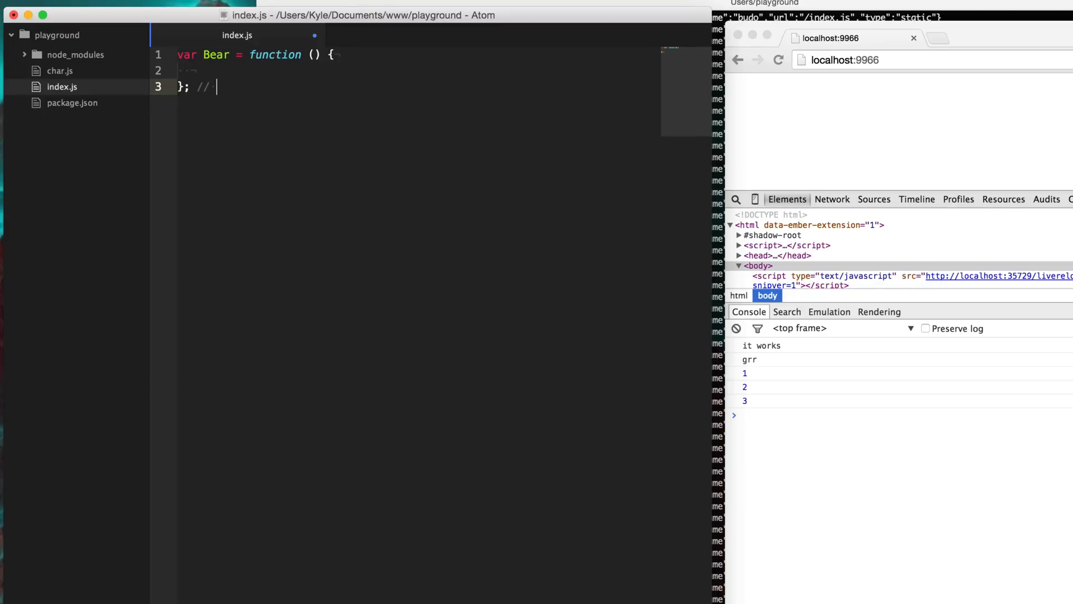
pyautogui.write('!')
pyautogui.press('super+a')
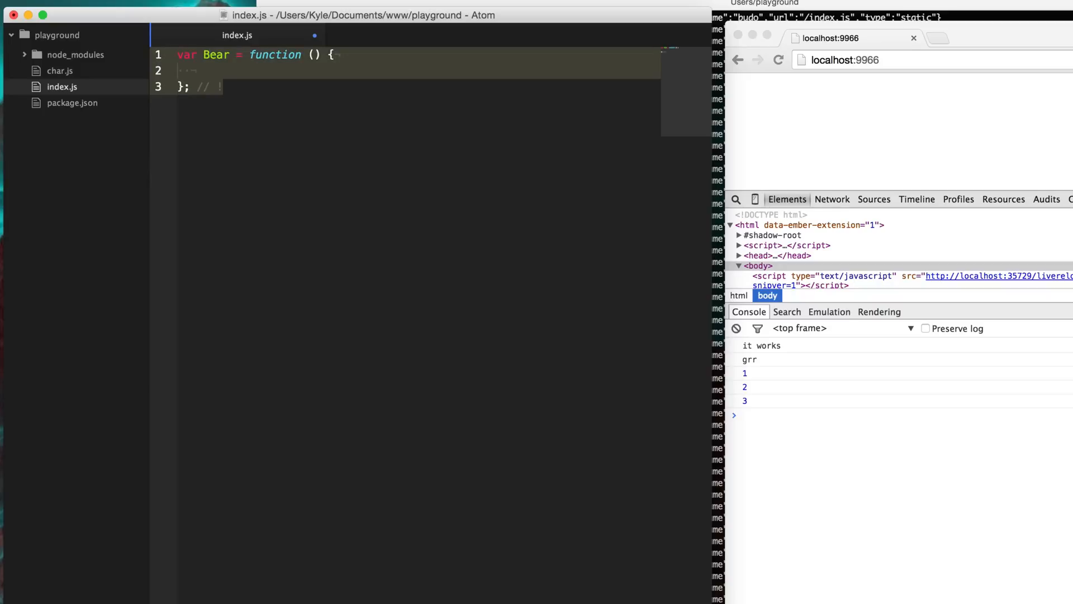
pyautogui.write('if')
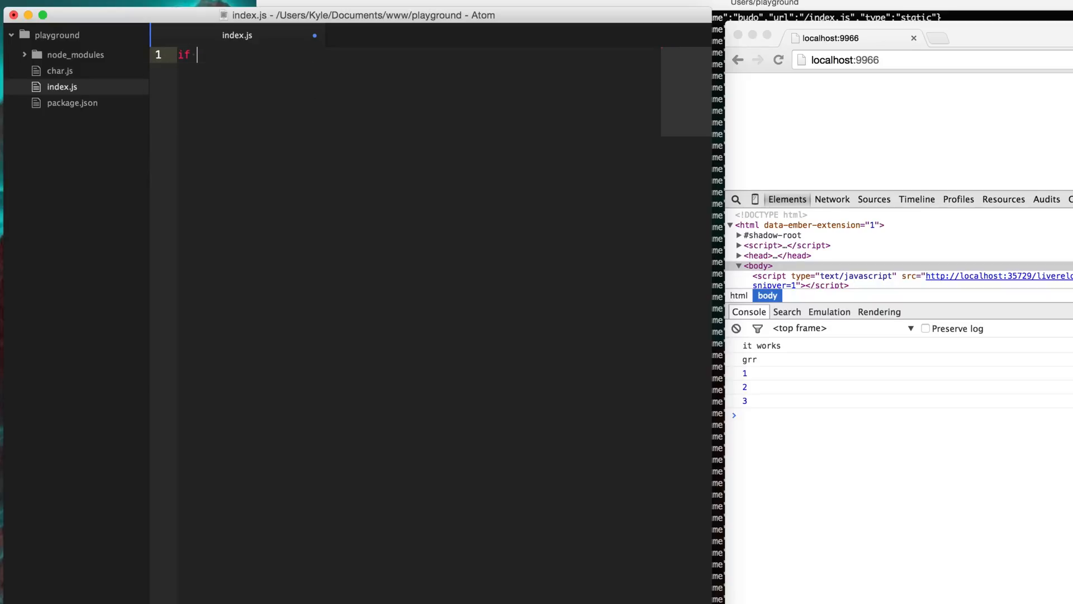
pyautogui.write(' (is')
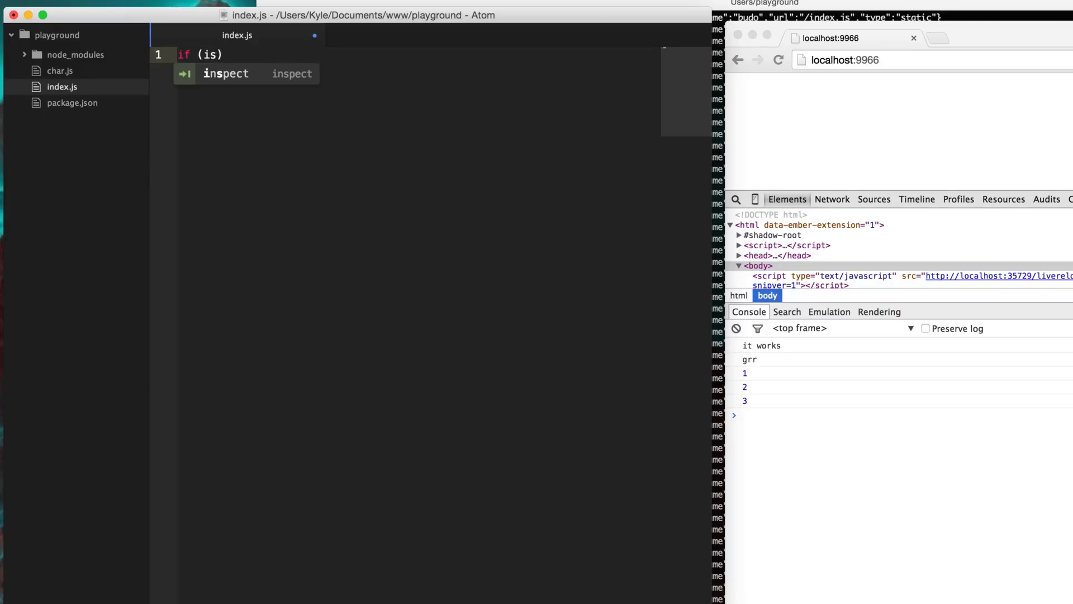
pyautogui.write('bear')
# - Write an if block with a trailing semicolon, then select all to clear it
pyautogui.press('Right')
pyautogui.write('{')
pyautogui.press('Return')
pyautogui.press('Down')
pyautogui.write('; ?')
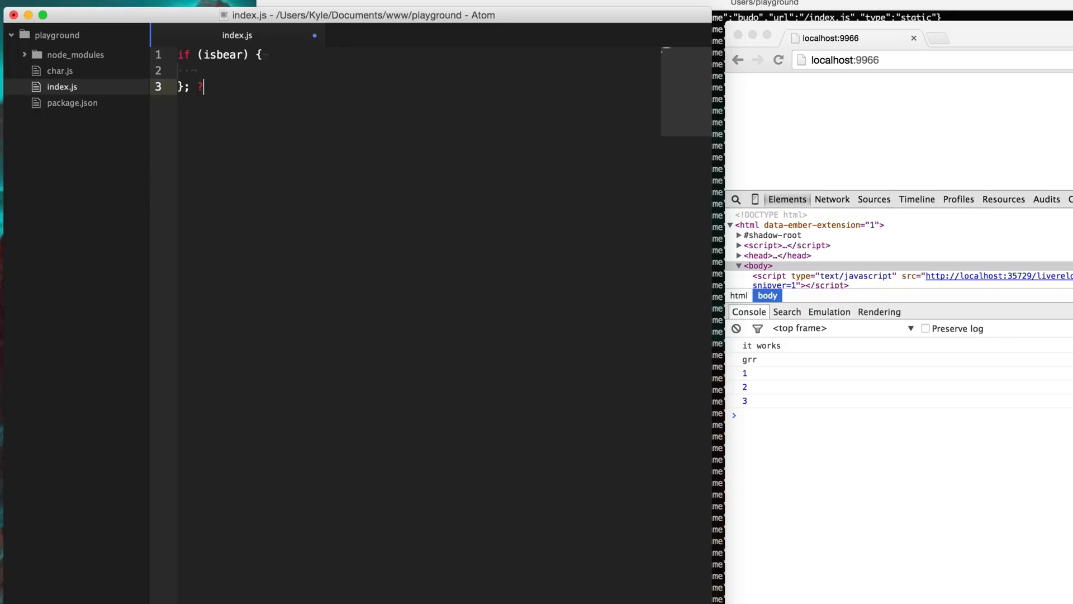
pyautogui.hotkey('shift', 'Home')
pyautogui.press('cmd+a')
pyautogui.write('while ()')
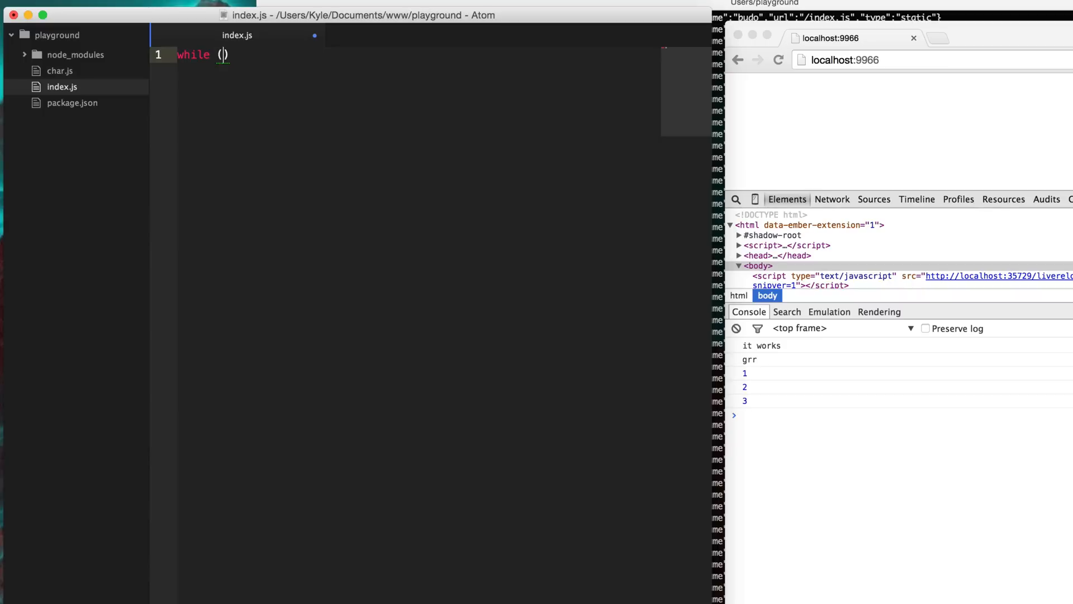
# - Write a while (stillabear) loop with a trailing semicolon and select all to clear the file
pyautogui.press('Left')
pyautogui.write('stillabear')
pyautogui.press('Right')
pyautogui.write('{')
pyautogui.press('Return')
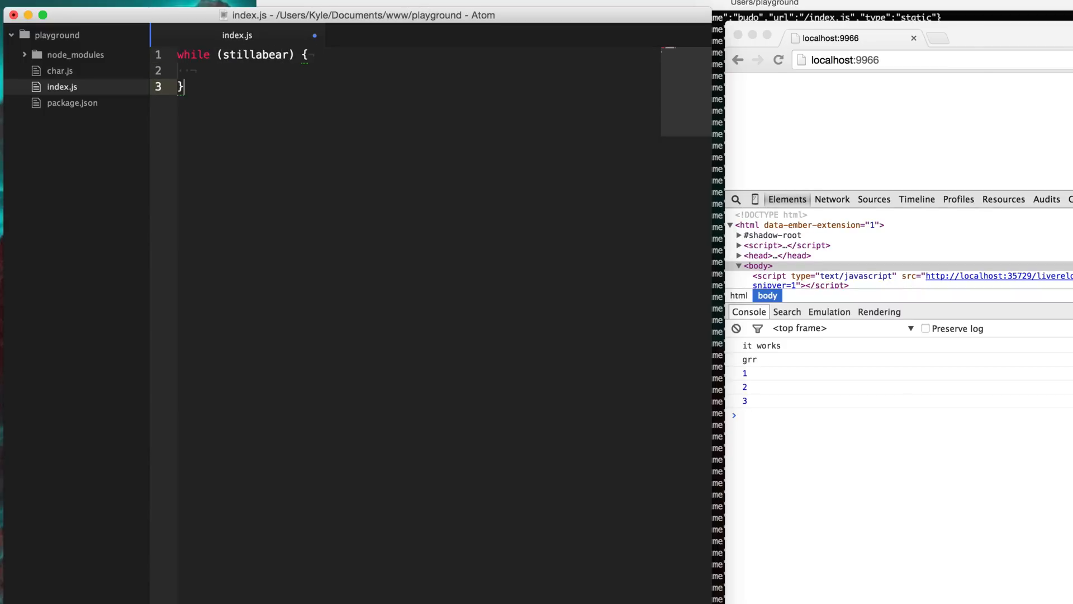
pyautogui.press('Down')
pyautogui.write(';')
pyautogui.press('super+a')
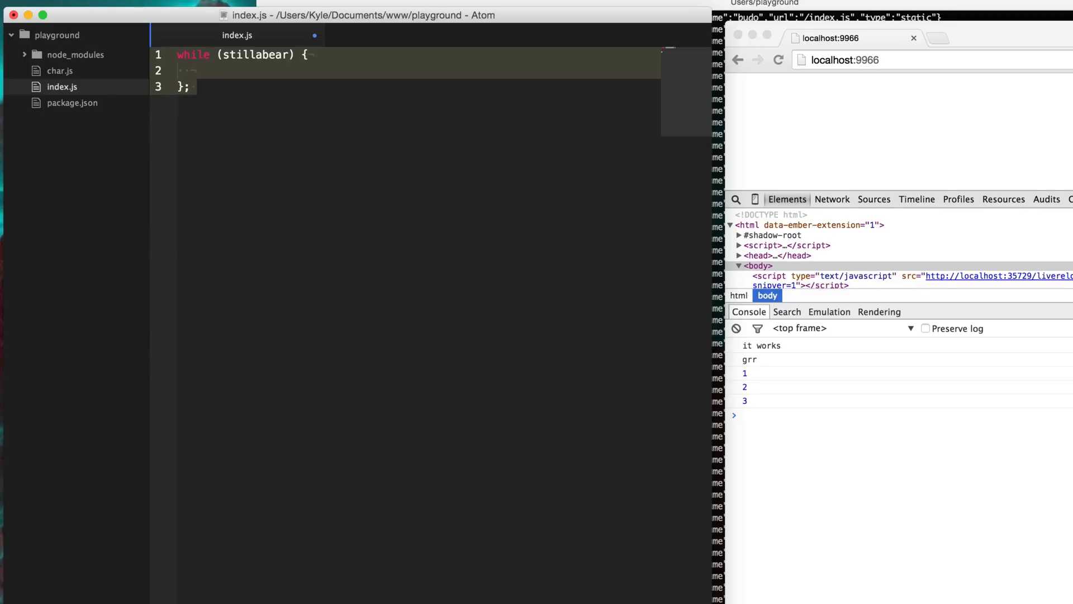
# - Replace the code with function bear () returning an object { type: 'grizzly' } on separate lines
pyautogui.press('BackSpace')
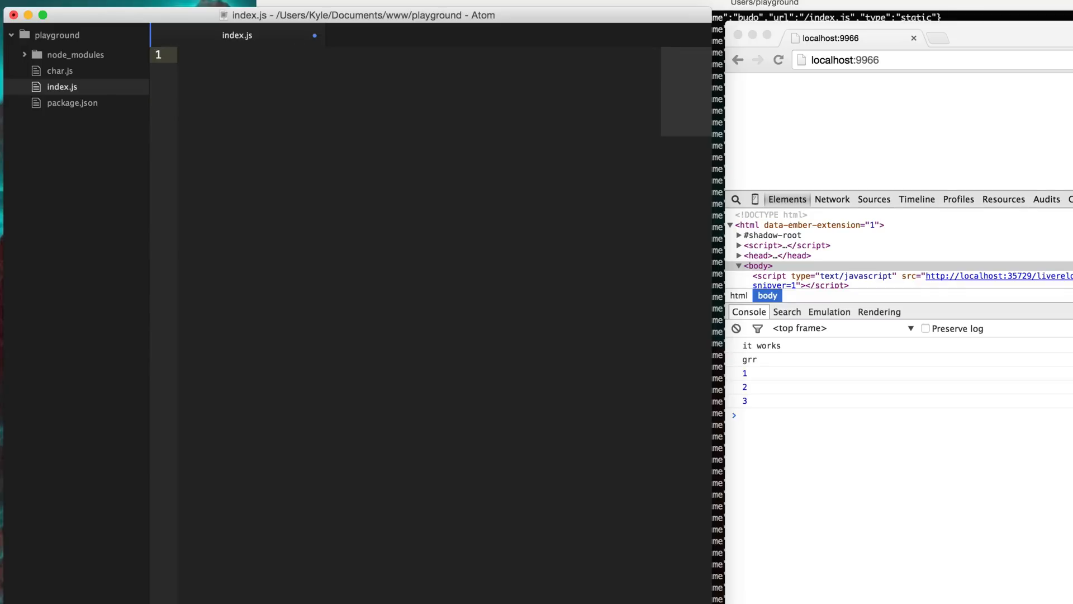
pyautogui.write('function bear(')
pyautogui.press('BackSpace')
pyautogui.write('() {')
pyautogui.press('Return')
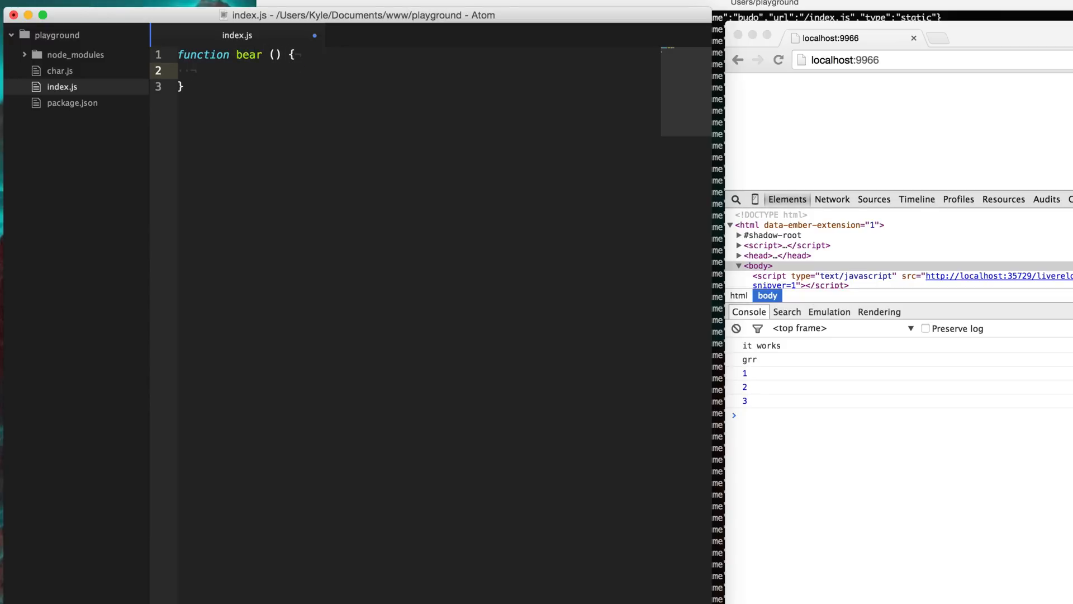
pyautogui.write('return {')
pyautogui.press('Return')
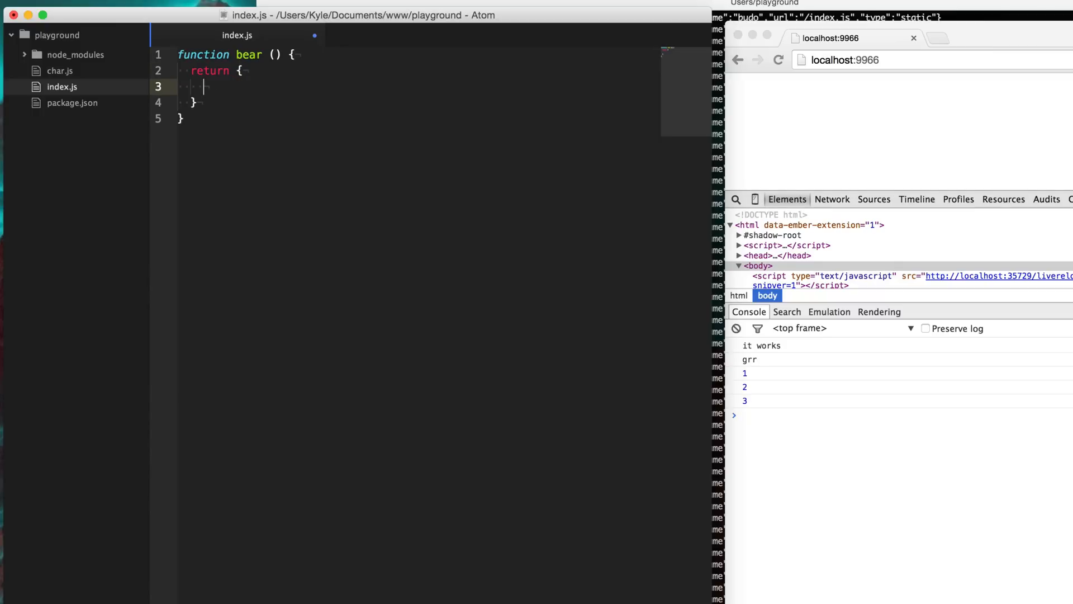
pyautogui.write("type: 'grizzly'")
# - Move the misplaced semicolon so it sits after the returned object's closing brace
pyautogui.press('Down')
pyautogui.press('Down')
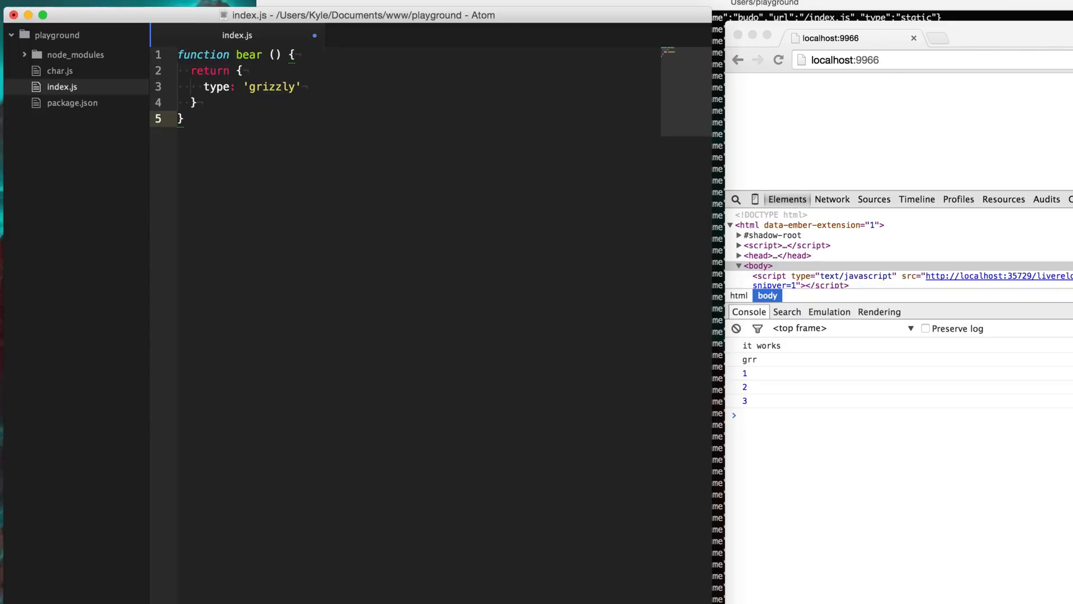
pyautogui.write(';')
pyautogui.press('BackSpace')
pyautogui.press('Up')
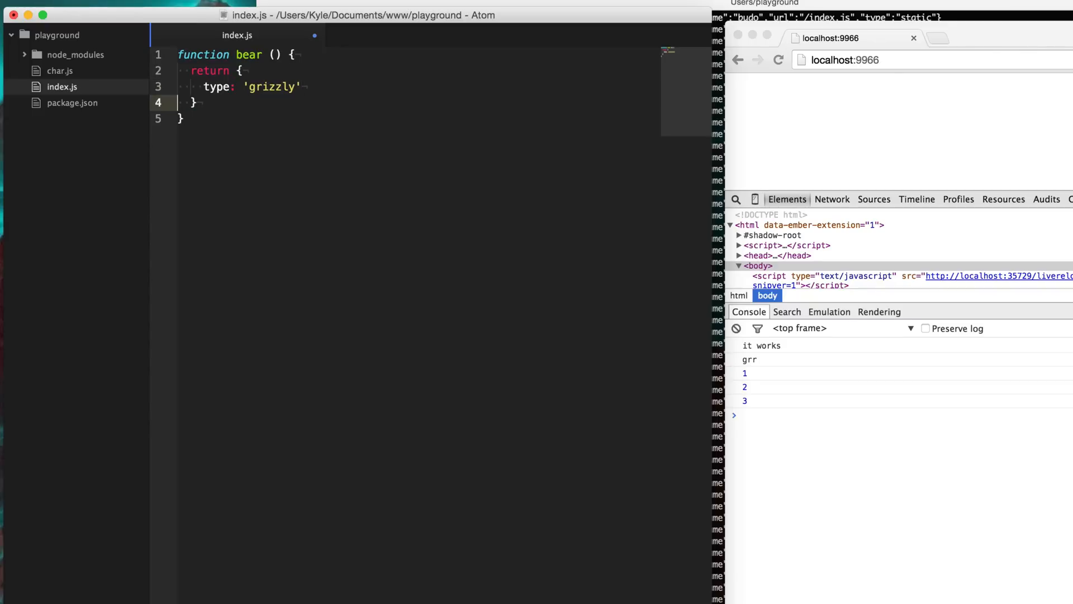
pyautogui.press('End')
pyautogui.write(';')
pyautogui.press('Up')
pyautogui.press('Up')
pyautogui.press('Down')
pyautogui.press('Down')
# - Add blank lines after the bear function and begin a class declaration
pyautogui.press('Down')
pyautogui.press('End')
pyautogui.press('Return')
pyautogui.press('Return')
pyautogui.write('class ')
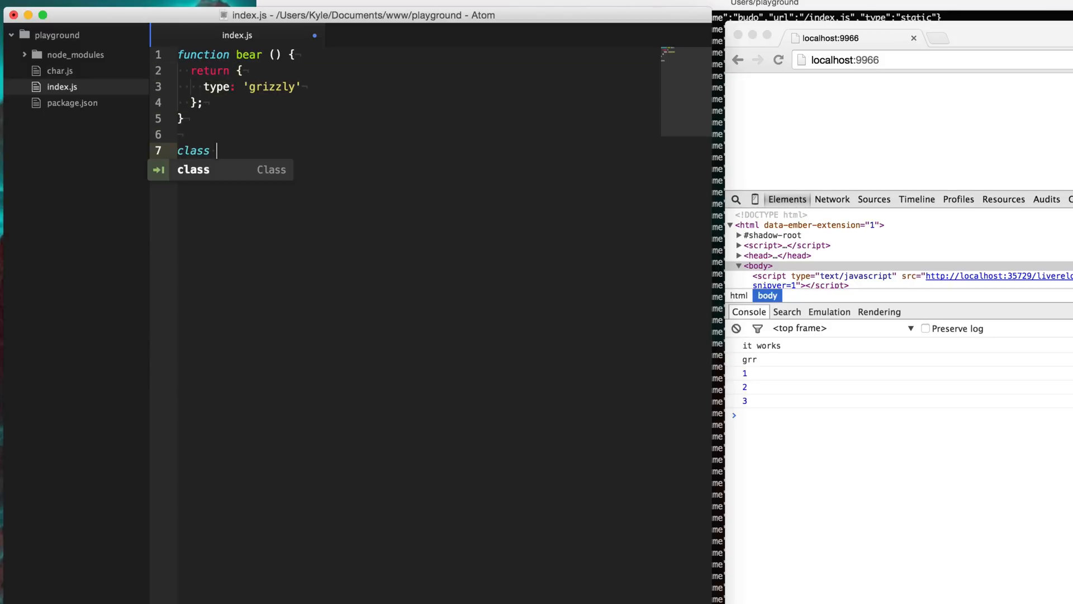
pyautogui.write('Bear {')
# - Write class Bear with a growl method that returns 'grr';
pyautogui.press('Return')
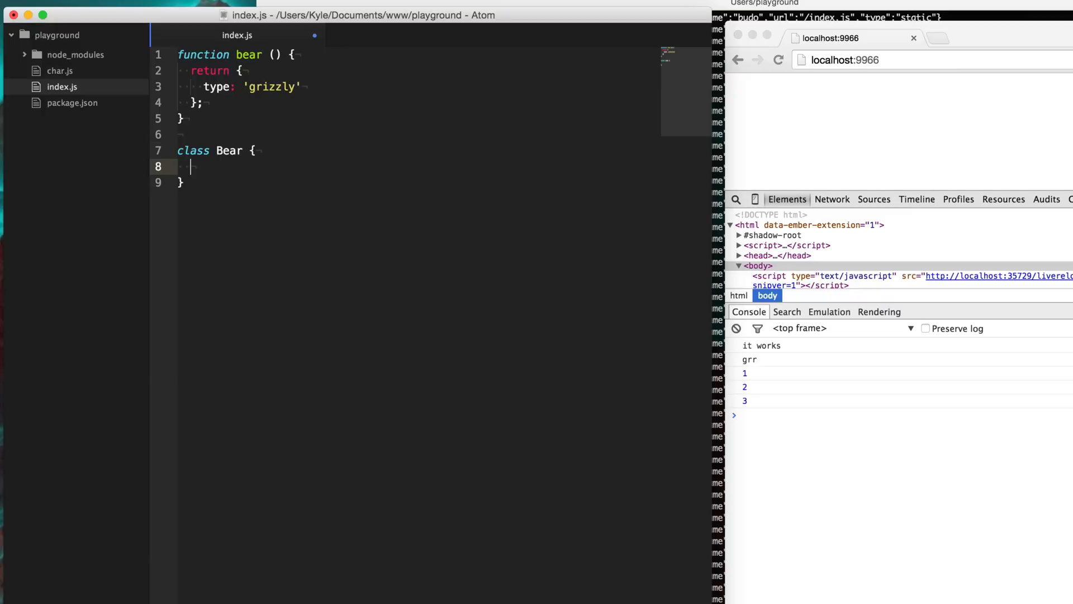
pyautogui.write('growl (')
pyautogui.press('Right')
pyautogui.write('{')
pyautogui.press('Return')
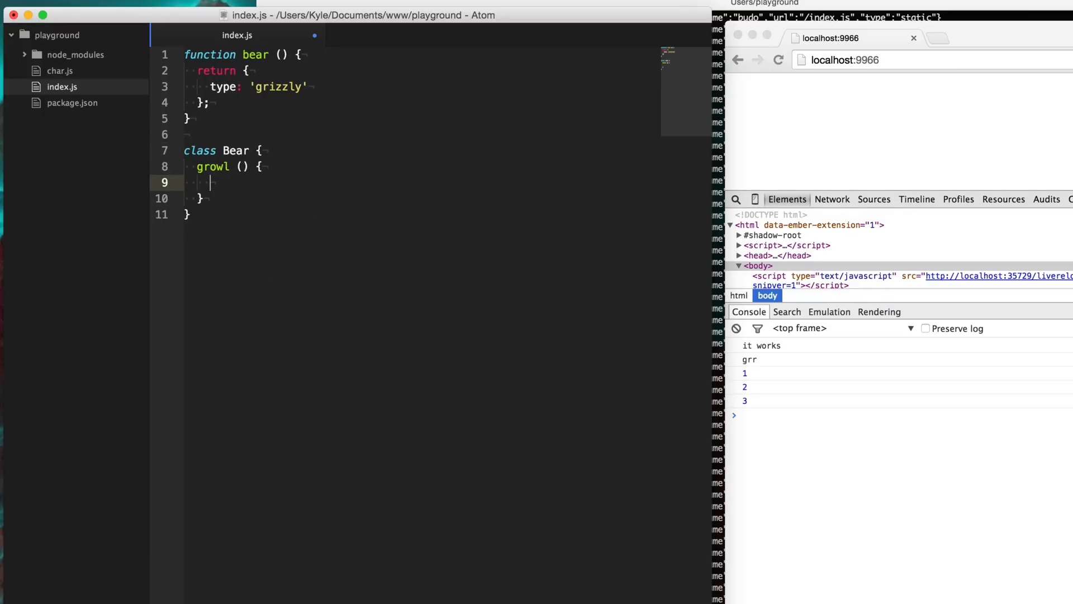
pyautogui.write("return 'grr")
pyautogui.press('Right')
pyautogui.write(';')
# - Highlight the return 'grr'; statement, then leave blank lines below the class's closing brace
pyautogui.press('Left')
pyautogui.hotkey('shift', 'Home')
pyautogui.press('Right')
pyautogui.press('Down')
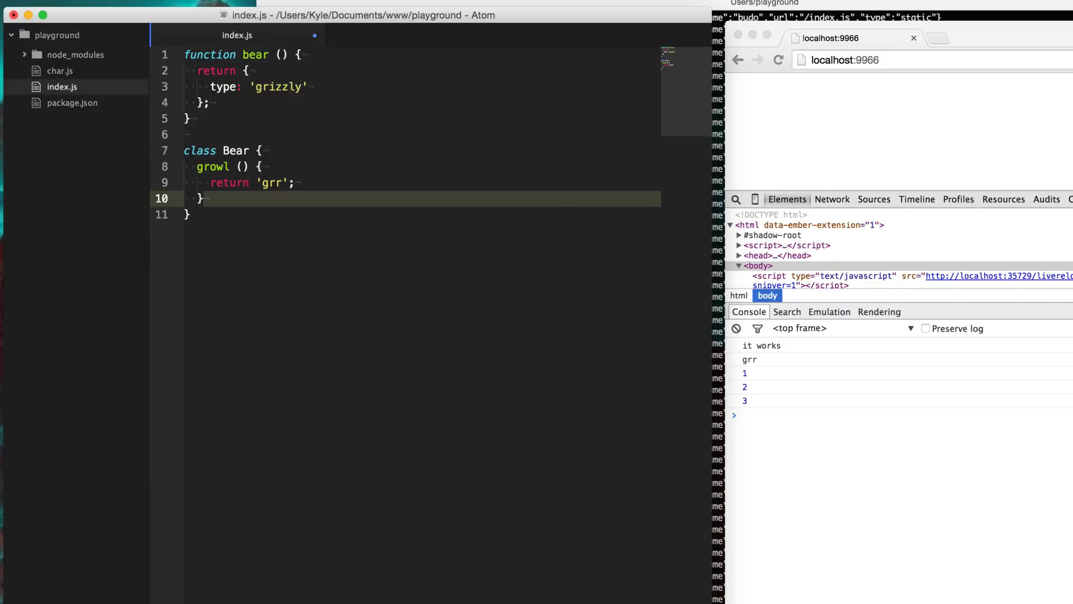
pyautogui.press('Down')
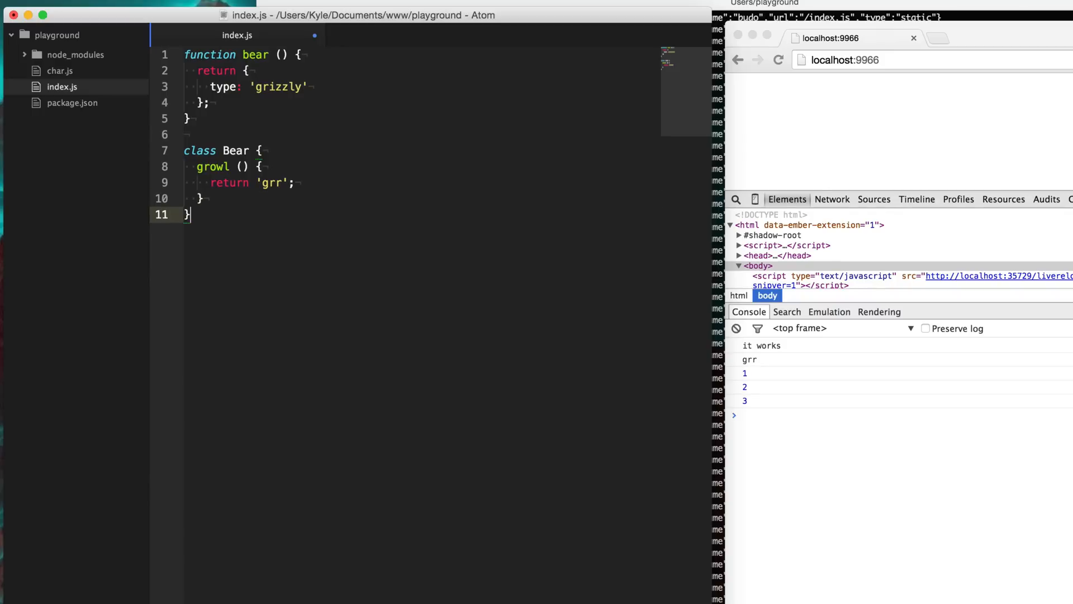
pyautogui.press('Return')
pyautogui.press('Return')
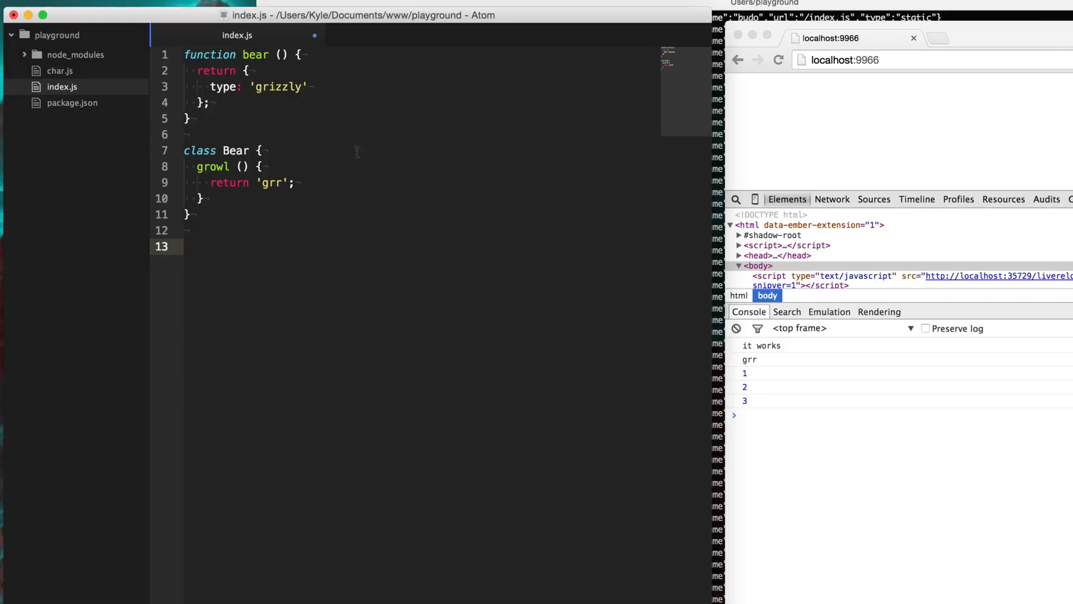
pyautogui.click(756, 125)
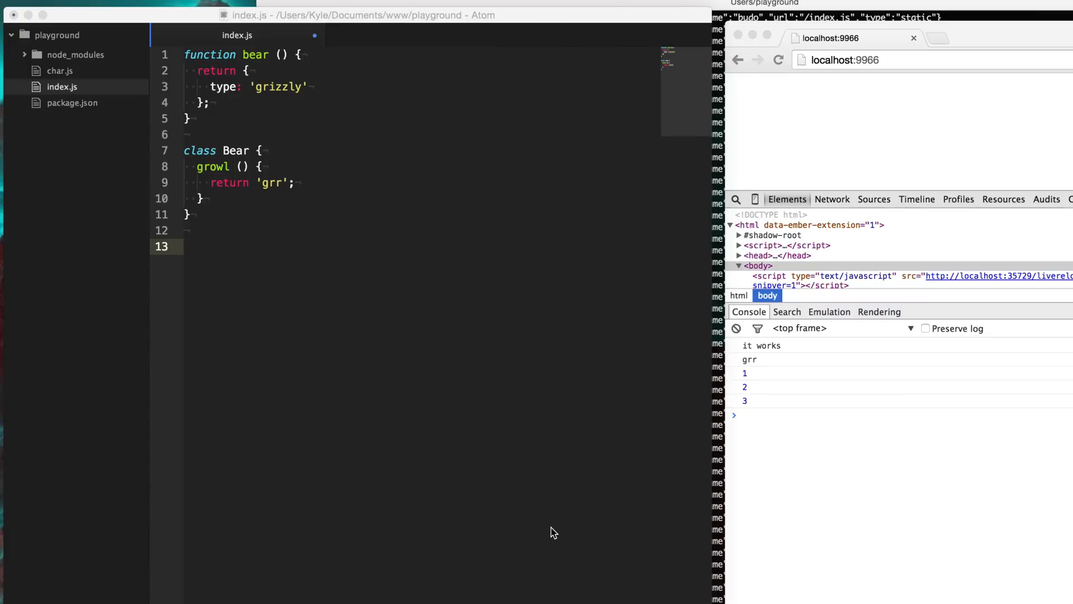
pyautogui.click(552, 532)
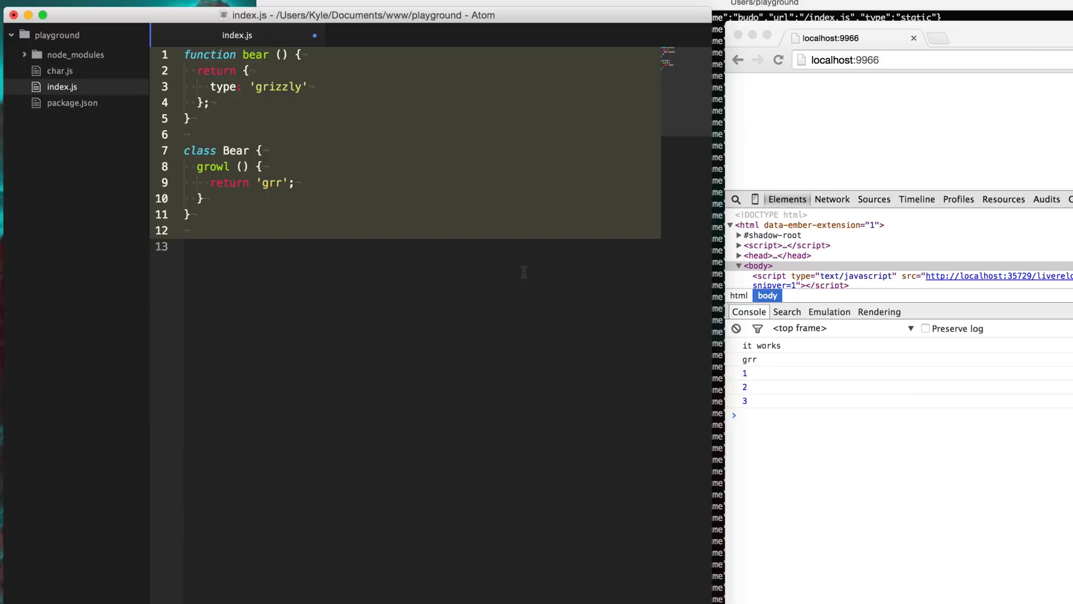
# - Replace everything with console.log('challenge accepted');; and select the doubled semicolons
pyautogui.press('BackSpace')
pyautogui.write('console.log(')
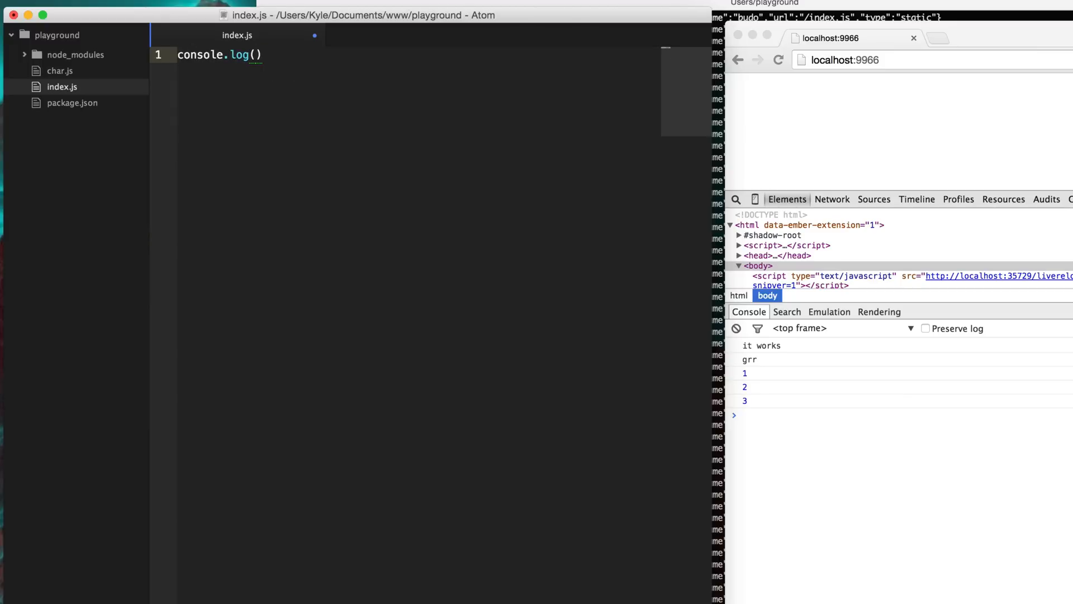
pyautogui.write("'challenge acpe")
pyautogui.press('BackSpace')
pyautogui.press('BackSpace')
pyautogui.write("cepted')")
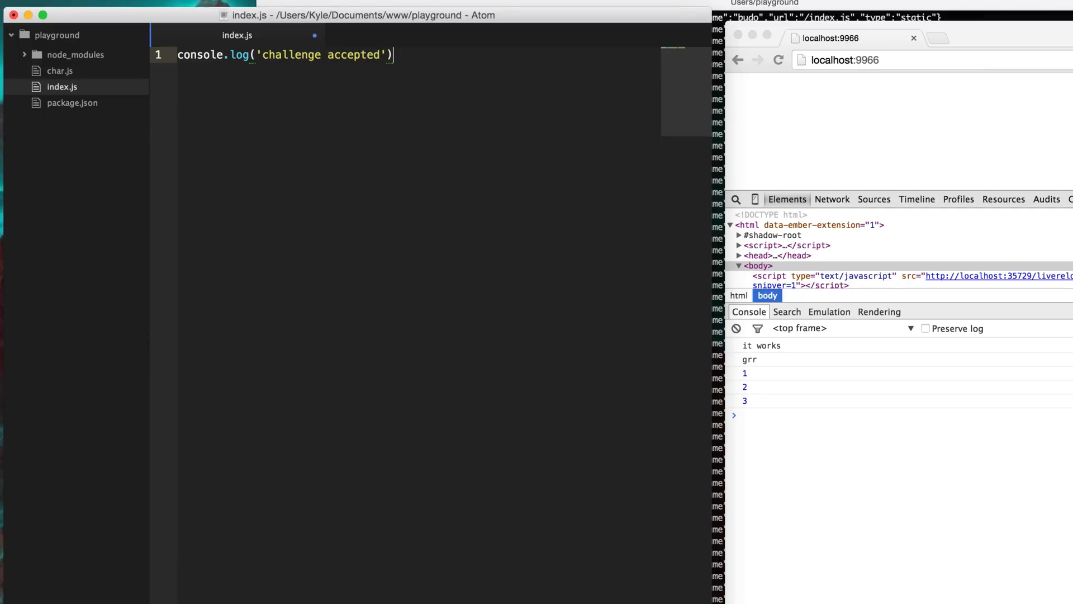
pyautogui.write(';')
pyautogui.write(';')
pyautogui.press('Left')
pyautogui.press('Left')
pyautogui.press('End')
pyautogui.hotkey('shift', 'Left')
pyautogui.hotkey('shift', 'Left')
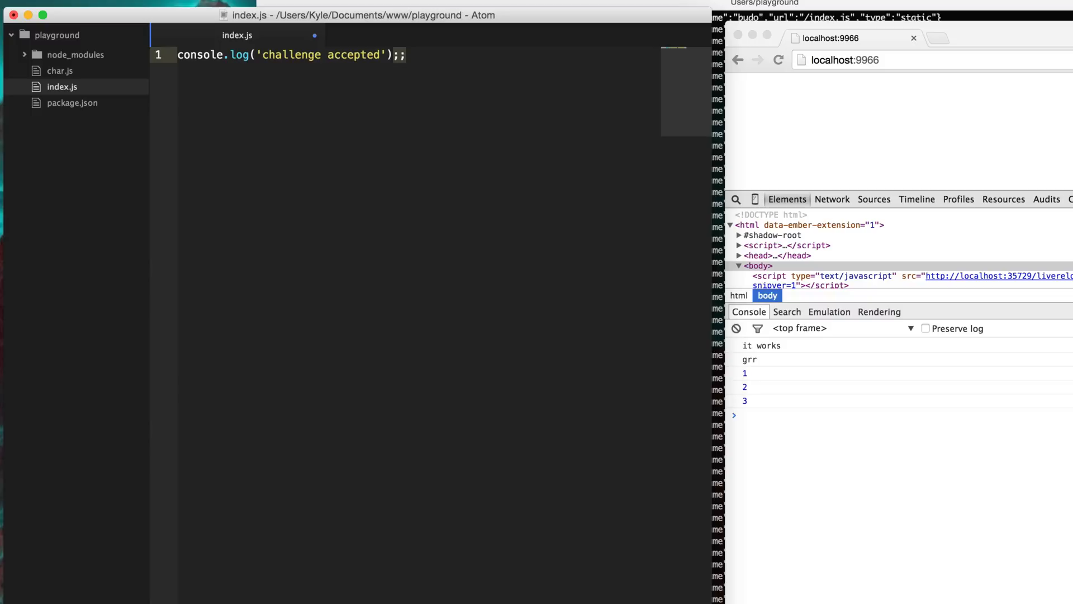